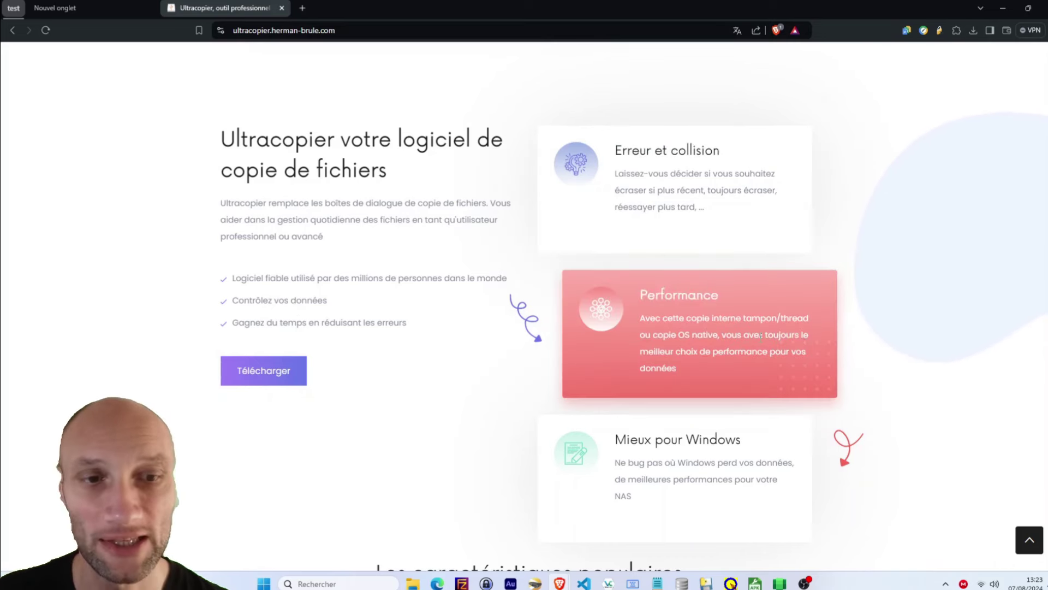
# Step: Review Ultracopier's popular features, its free version and the $15 Ultime version on the website
pyautogui.scroll(-4, 777, 352)
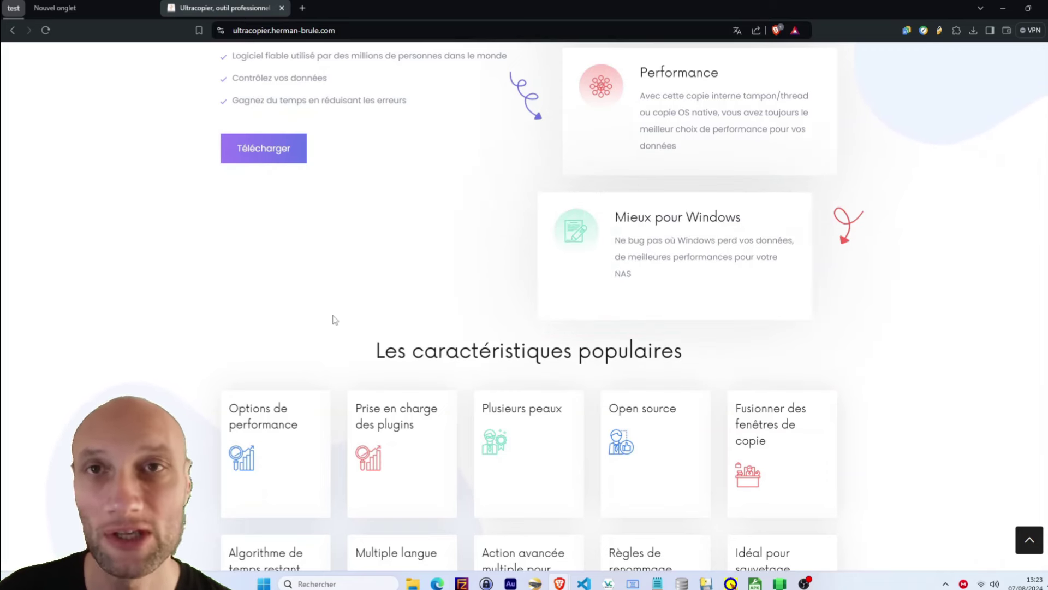
pyautogui.scroll(-2, 345, 313)
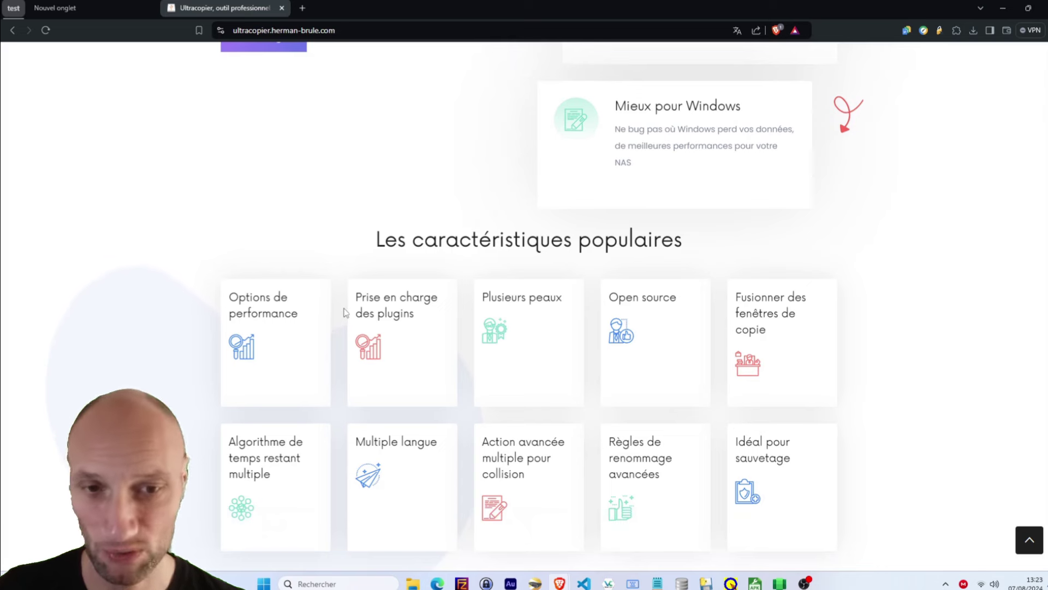
pyautogui.scroll(-3, 739, 341)
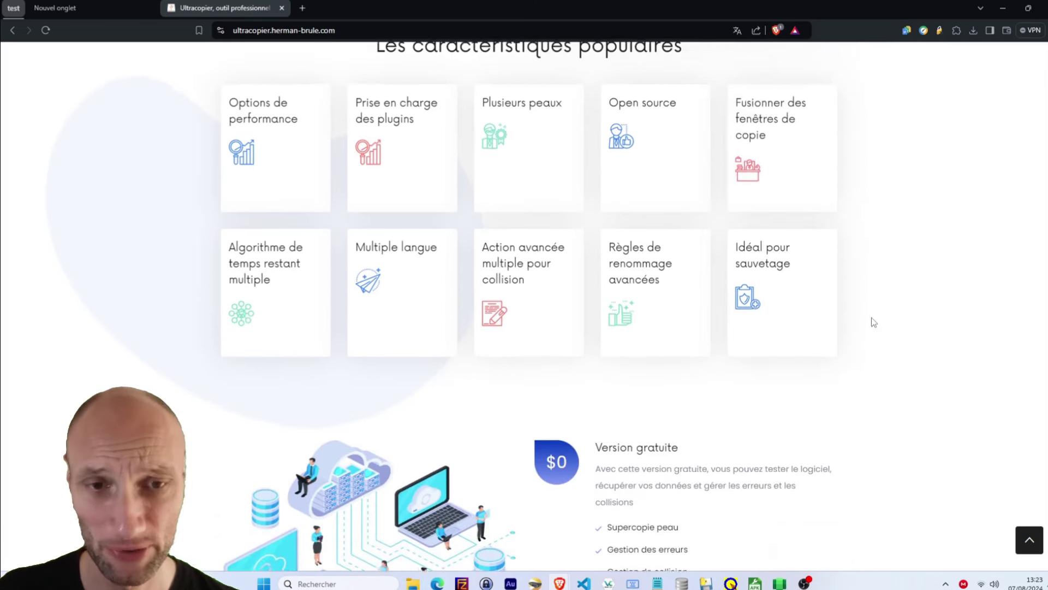
pyautogui.scroll(1, 871, 316)
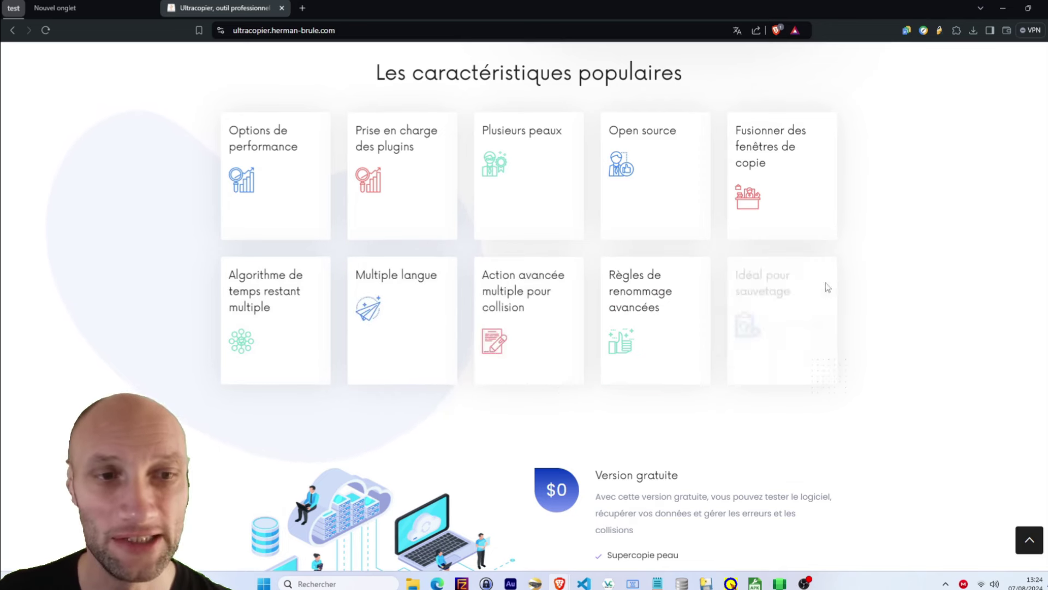
pyautogui.scroll(-3, 899, 283)
pyautogui.scroll(-2, 908, 279)
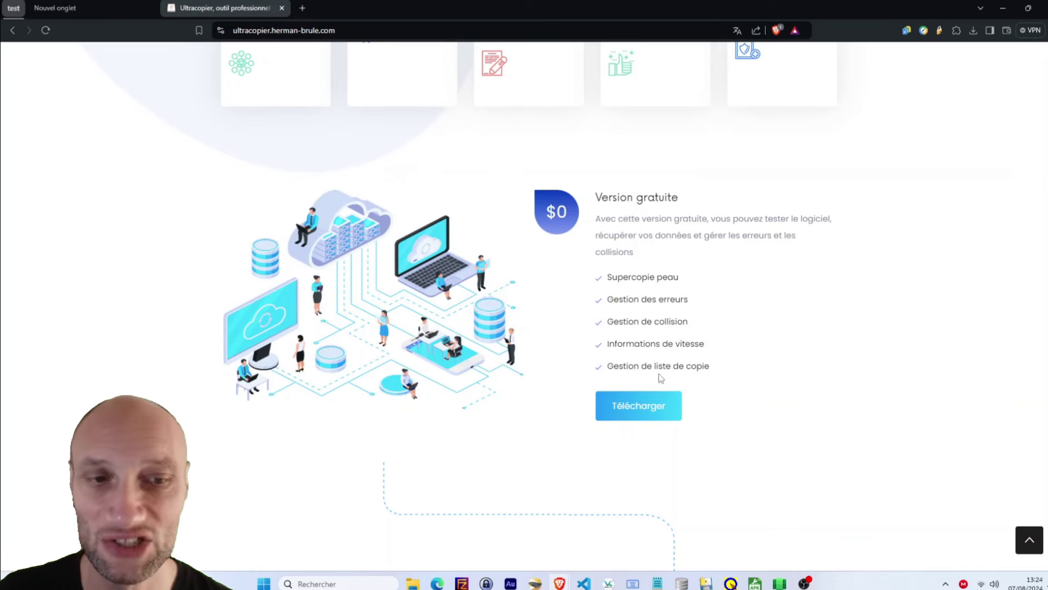
pyautogui.scroll(-5, 716, 355)
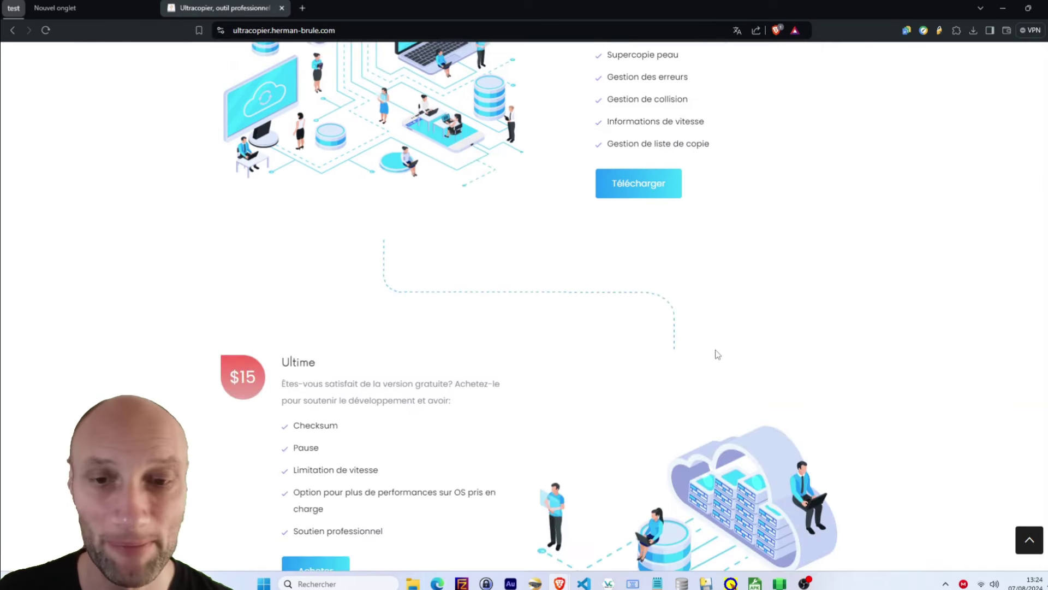
pyautogui.scroll(-2, 718, 353)
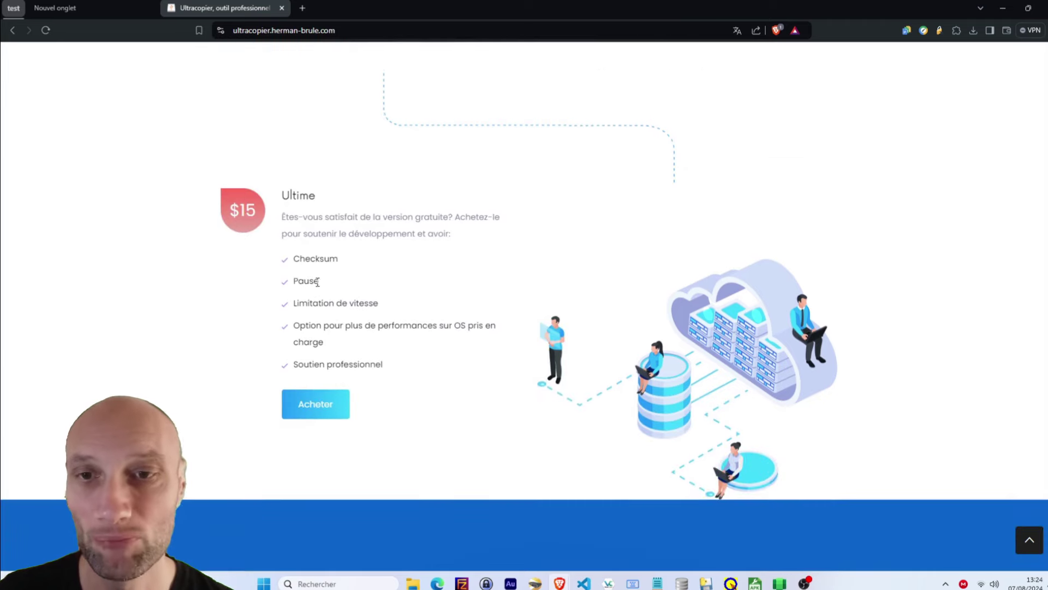
pyautogui.scroll(-4, 410, 319)
# Step: Go back to the free version offer and follow its download link to the platform downloads
pyautogui.scroll(11, 410, 319)
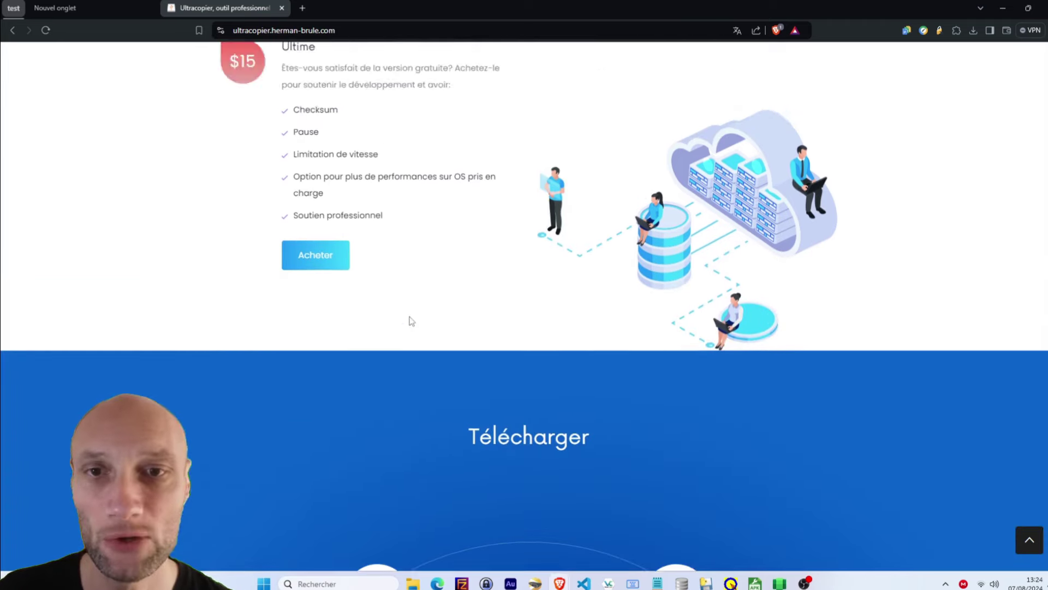
pyautogui.scroll(15, 410, 319)
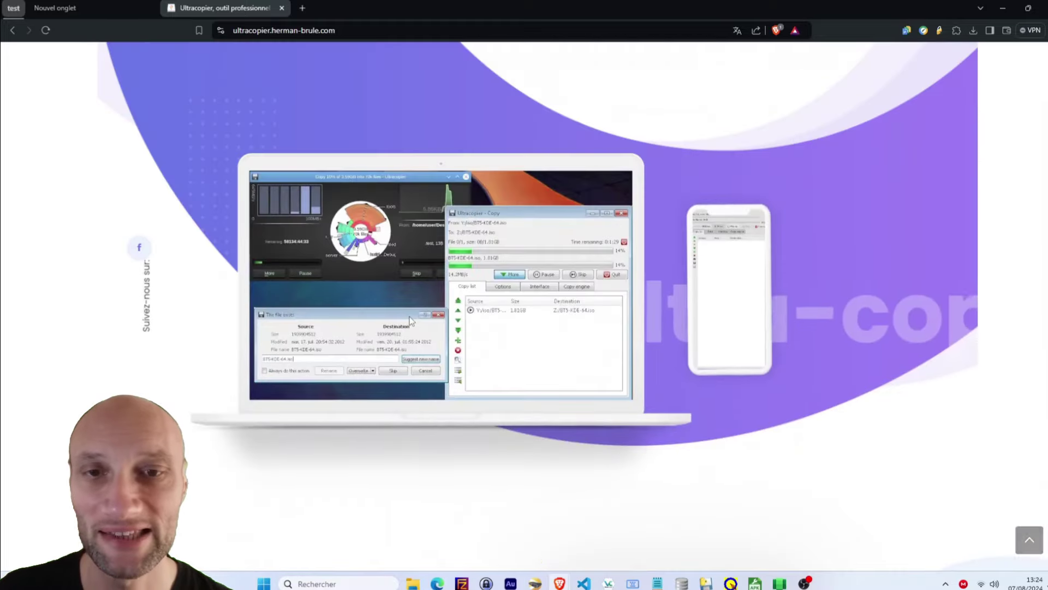
pyautogui.scroll(-9, 411, 319)
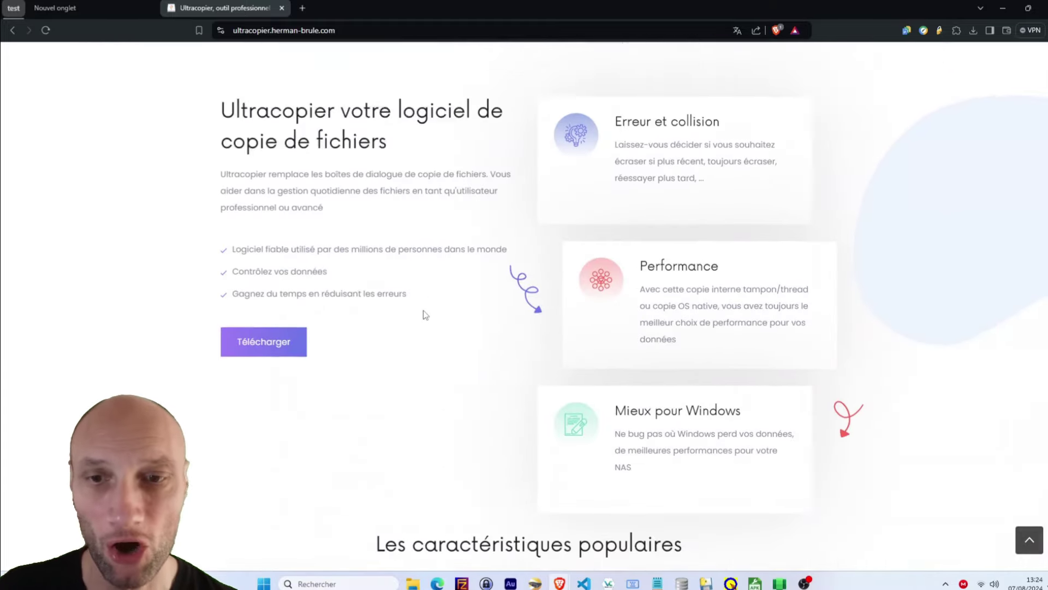
pyautogui.scroll(-9, 491, 316)
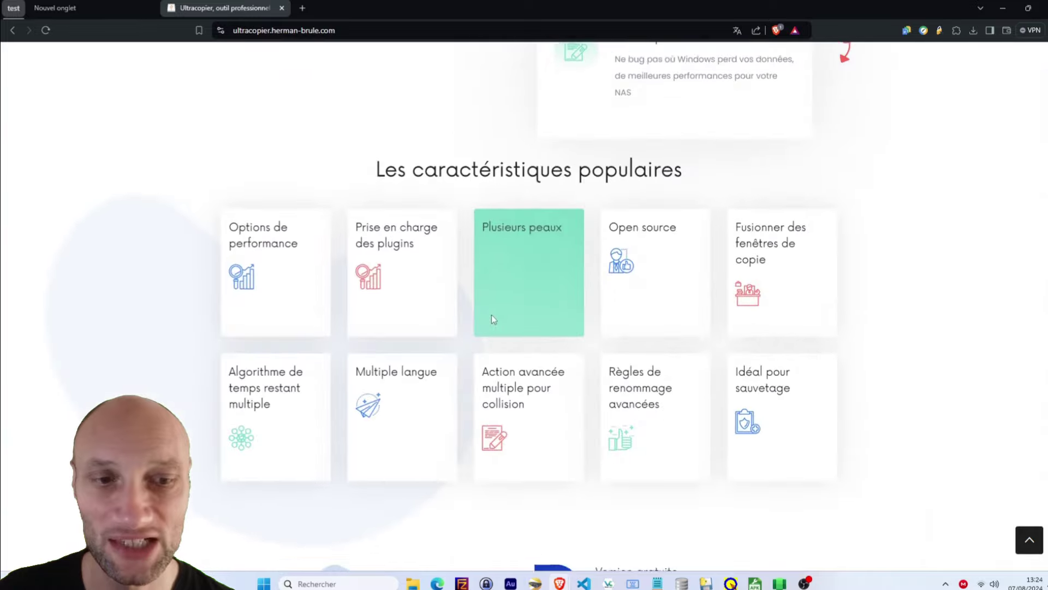
pyautogui.scroll(-3, 548, 304)
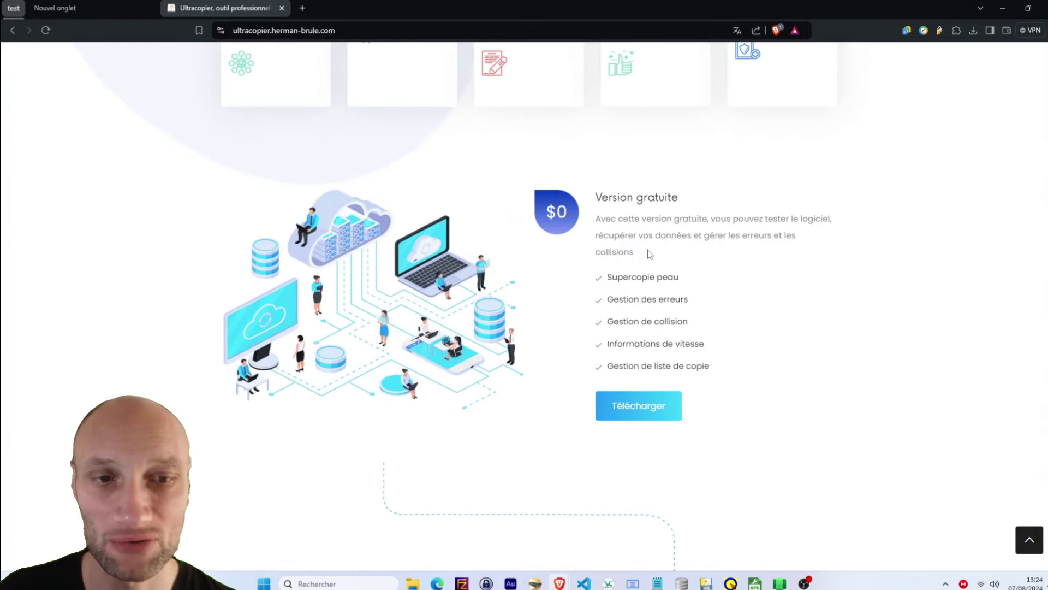
pyautogui.click(658, 409)
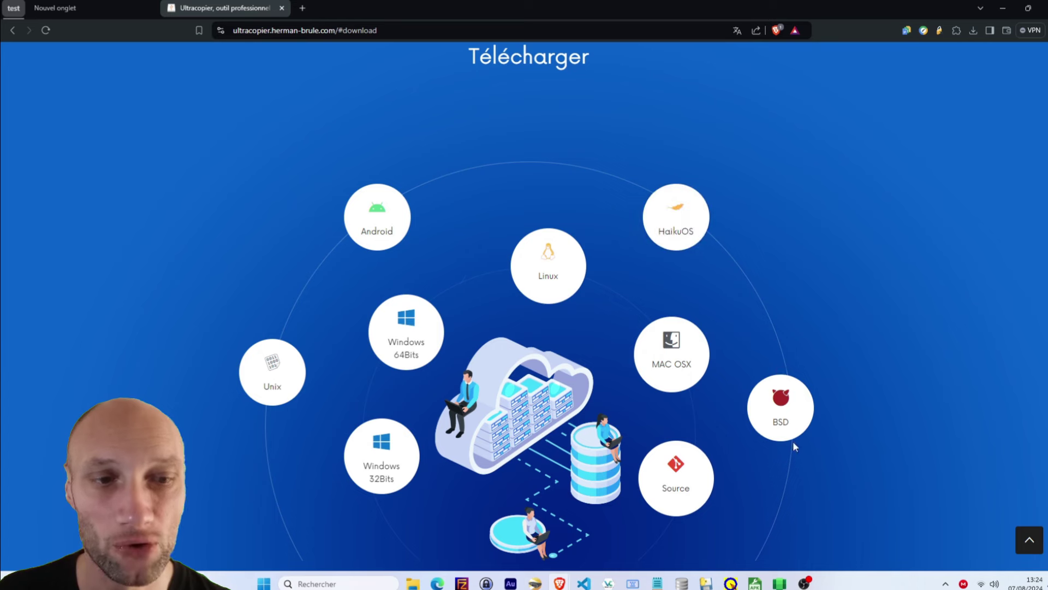
# Step: Download the Windows 64Bits installer into the tuto folder and keep the file despite the unverified download block
pyautogui.scroll(-4, 554, 301)
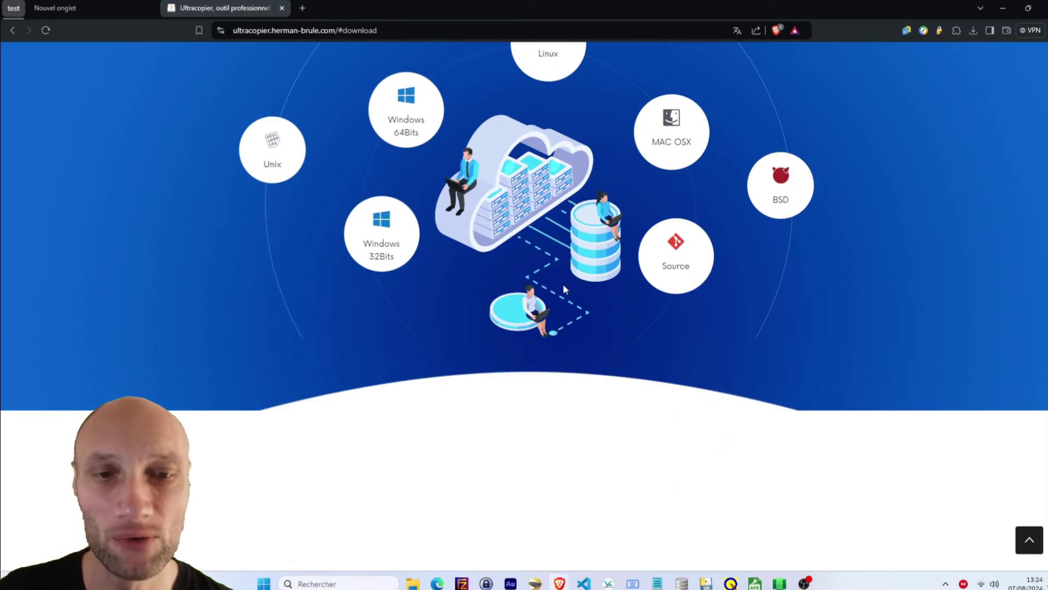
pyautogui.scroll(3, 564, 288)
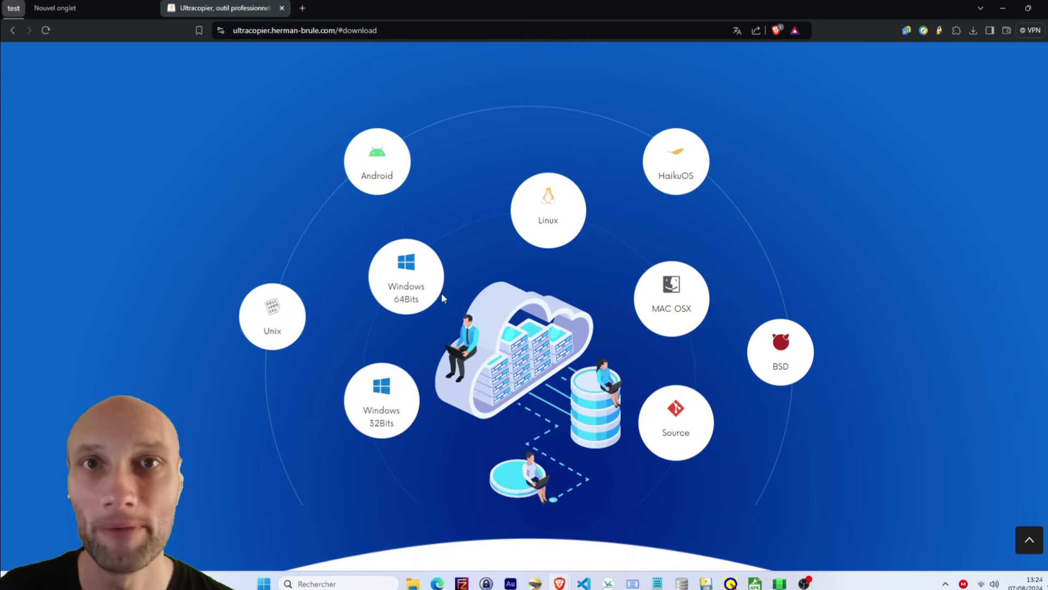
pyautogui.click(411, 269)
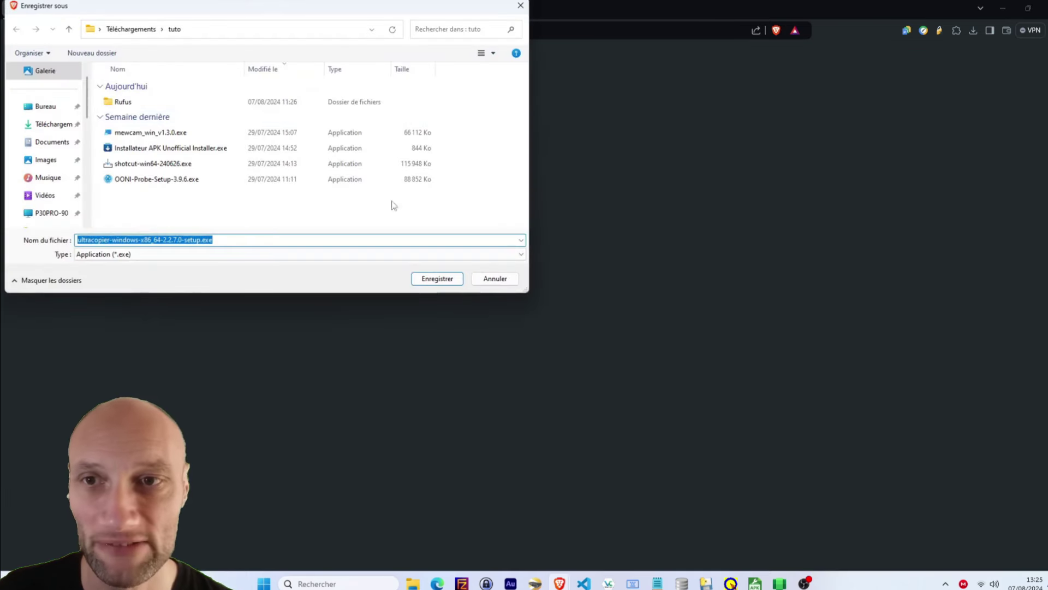
pyautogui.click(437, 279)
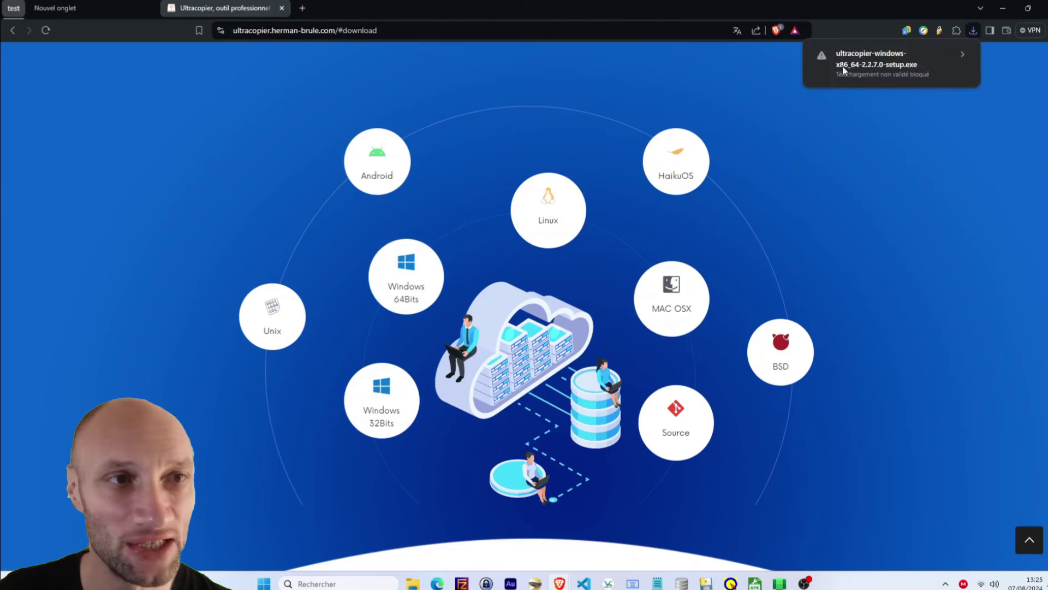
pyautogui.click(964, 53)
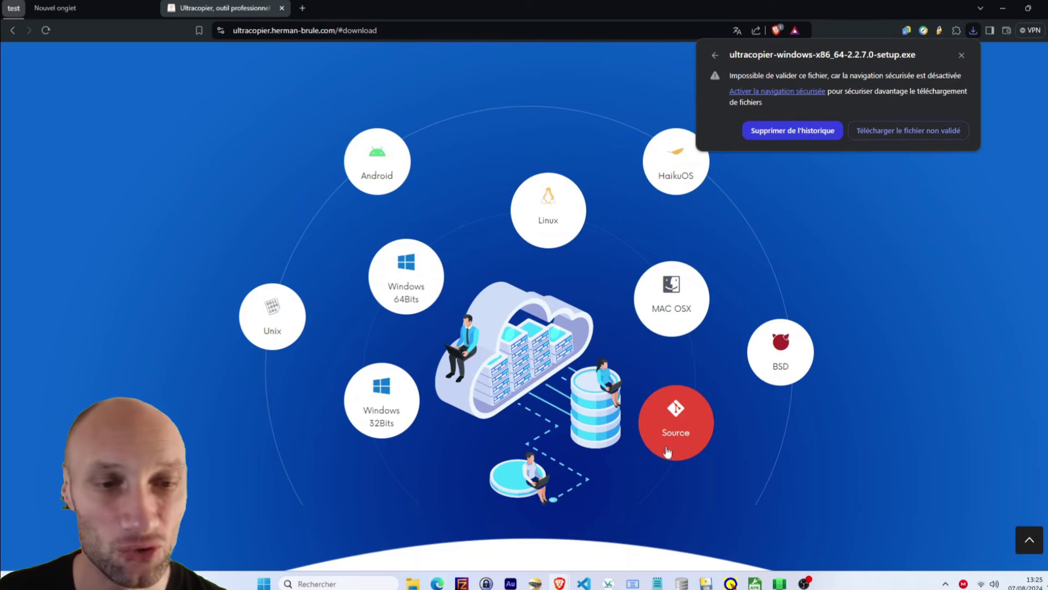
pyautogui.click(900, 134)
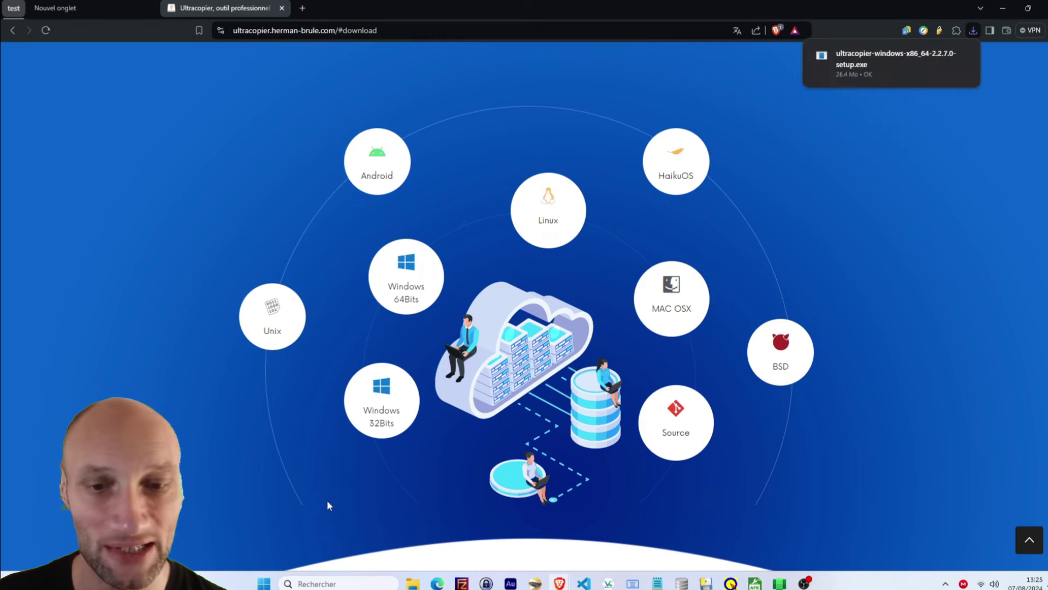
# Step: Run ultracopier-windows-x86_64-2.2.7.0-setup.exe from the tuto folder as administrator and allow it past SmartScreen
pyautogui.click(412, 583)
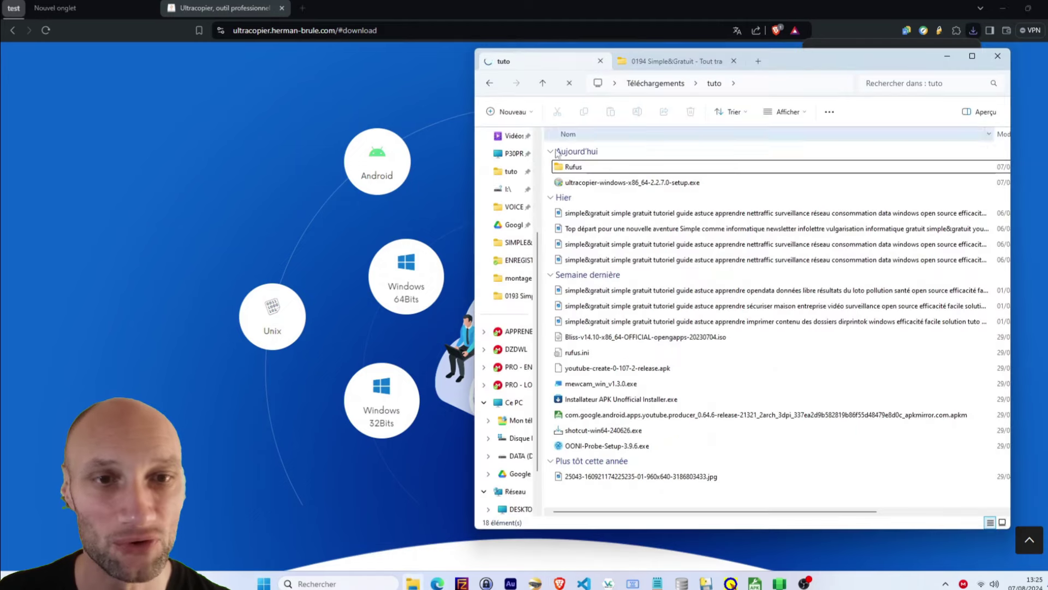
pyautogui.click(615, 186)
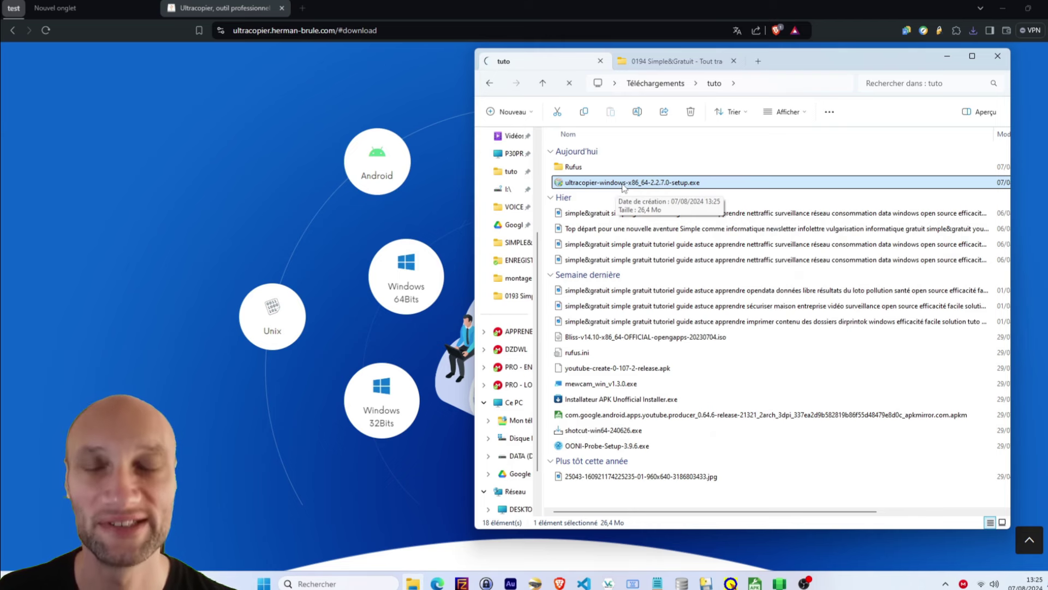
pyautogui.rightClick(582, 189)
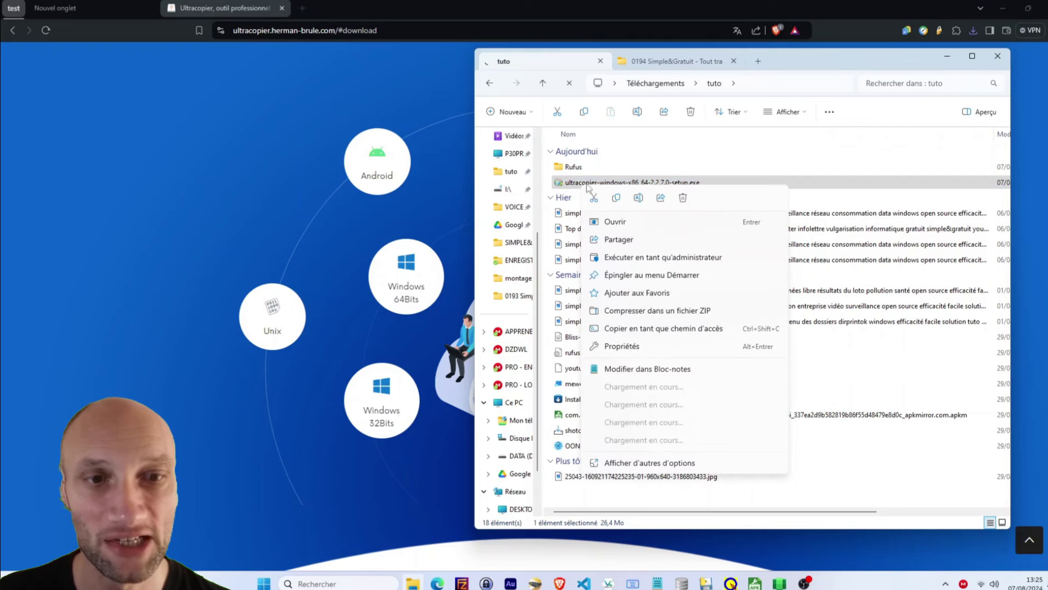
pyautogui.click(624, 261)
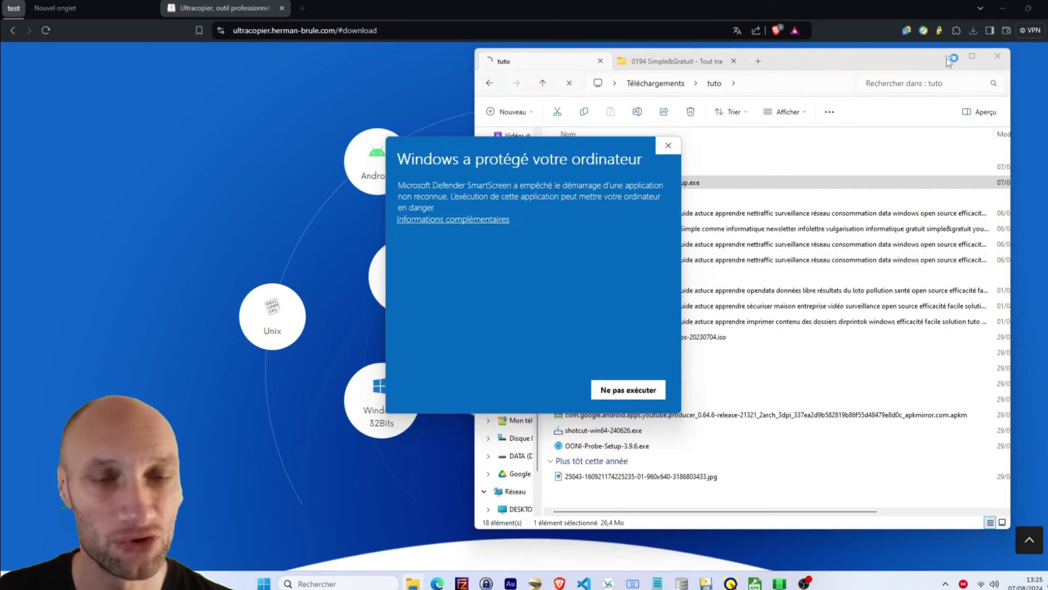
pyautogui.click(474, 220)
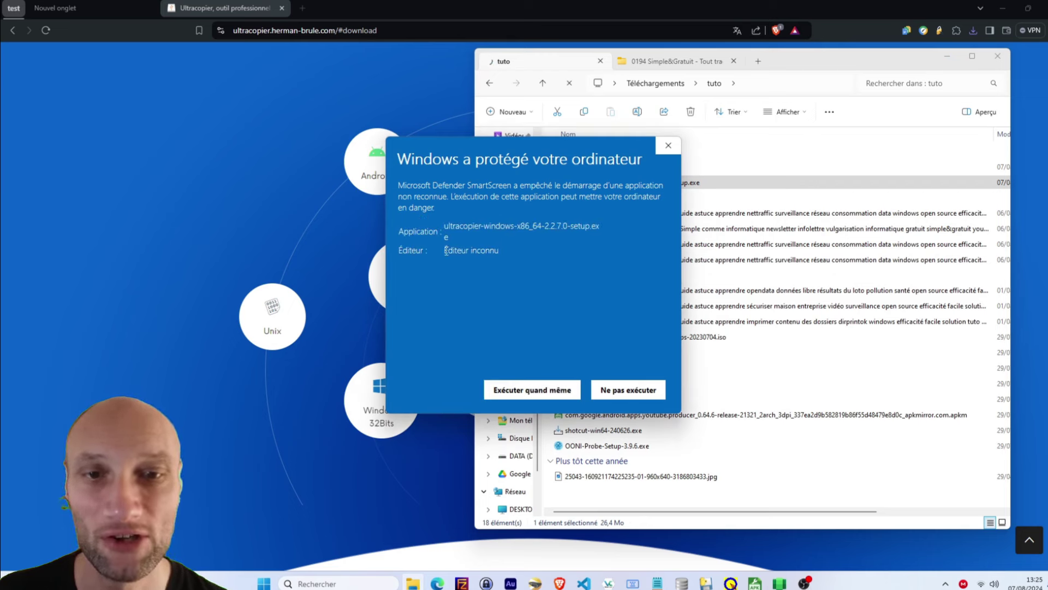
pyautogui.moveTo(446, 250); pyautogui.dragTo(497, 253)
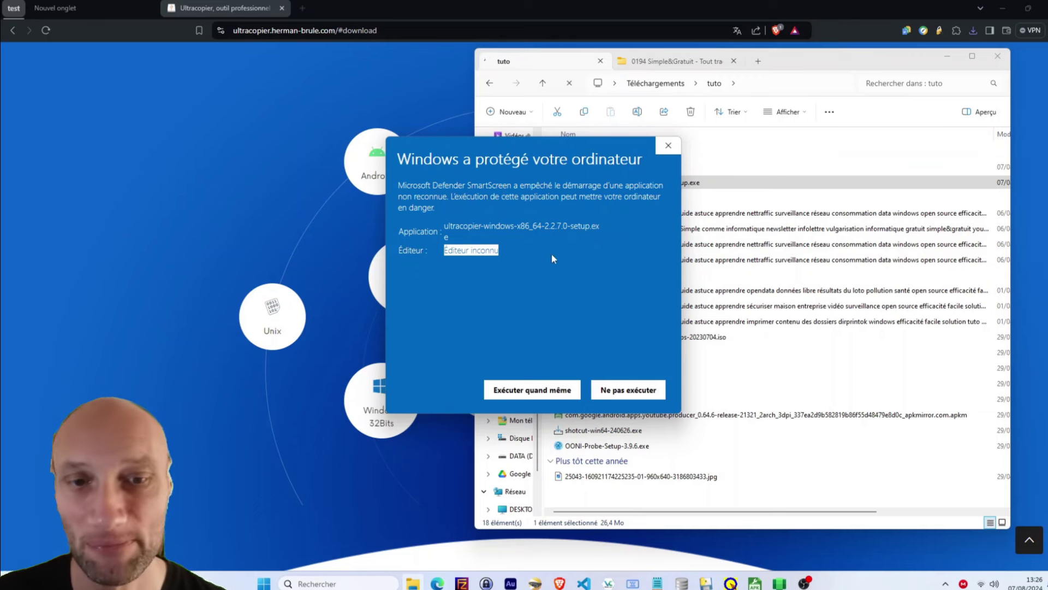
pyautogui.click(540, 395)
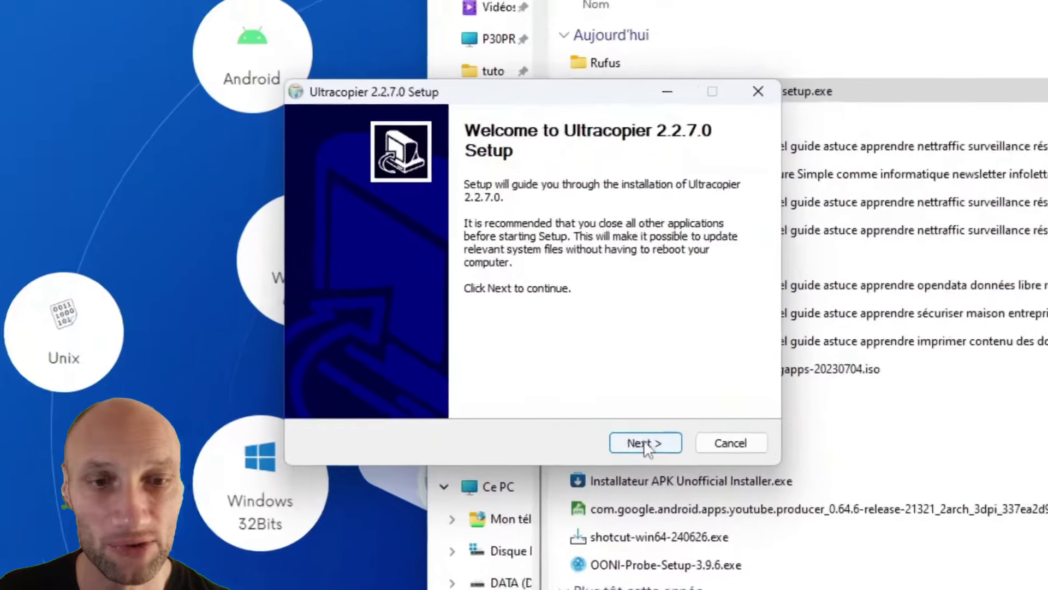
# Step: Install Ultracopier 2.2.7.0 in C:\Program Files\Ultracopier and complete the setup wizard
pyautogui.click(648, 440)
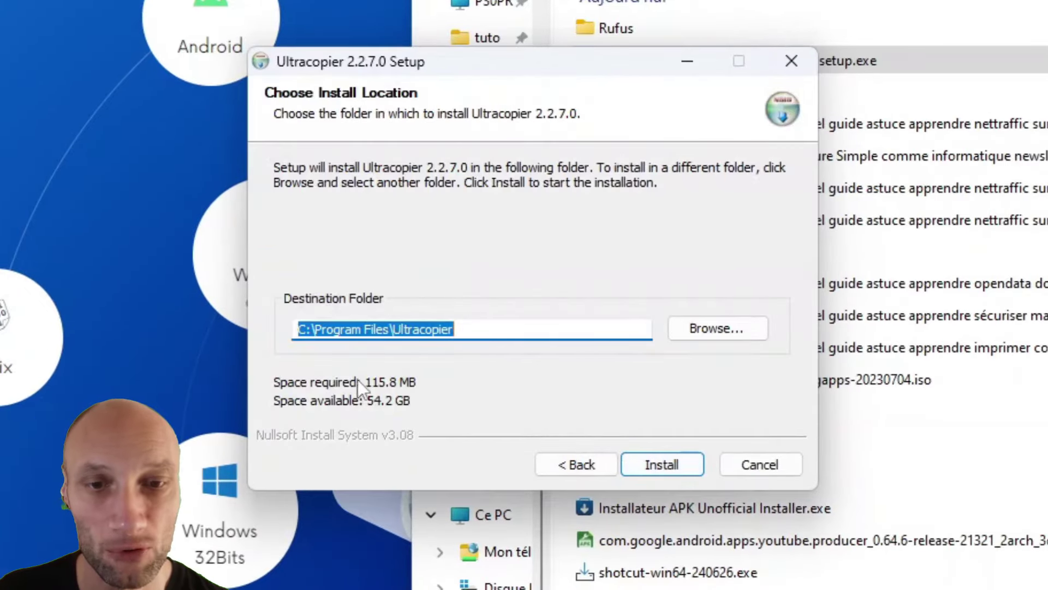
pyautogui.click(667, 463)
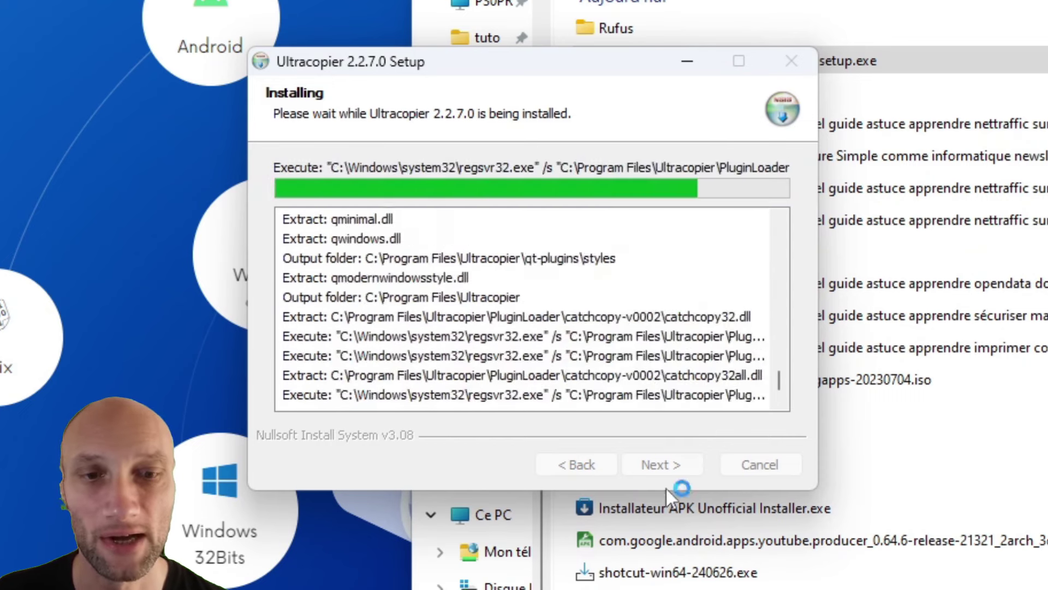
pyautogui.click(646, 464)
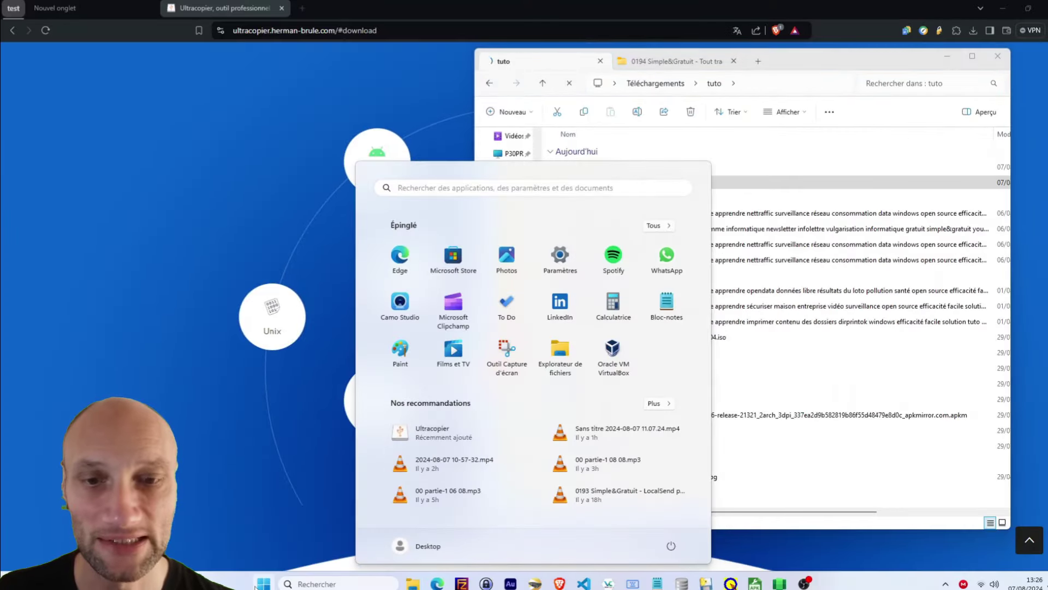
# Step: Launch Ultracopier, minimise the windows covering its restart warning and acknowledge the warning
pyautogui.click(445, 439)
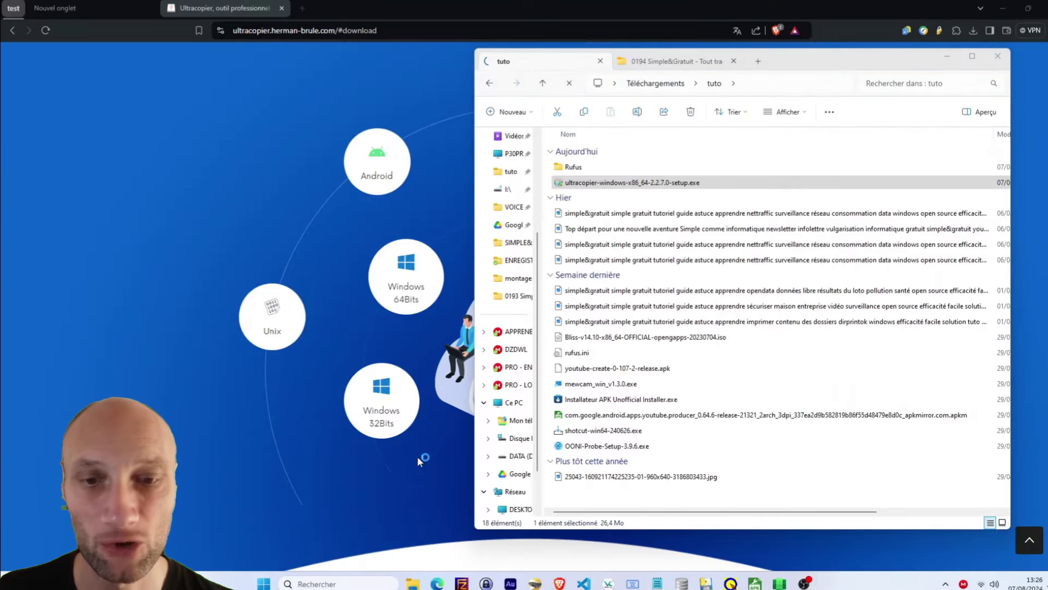
pyautogui.click(323, 583)
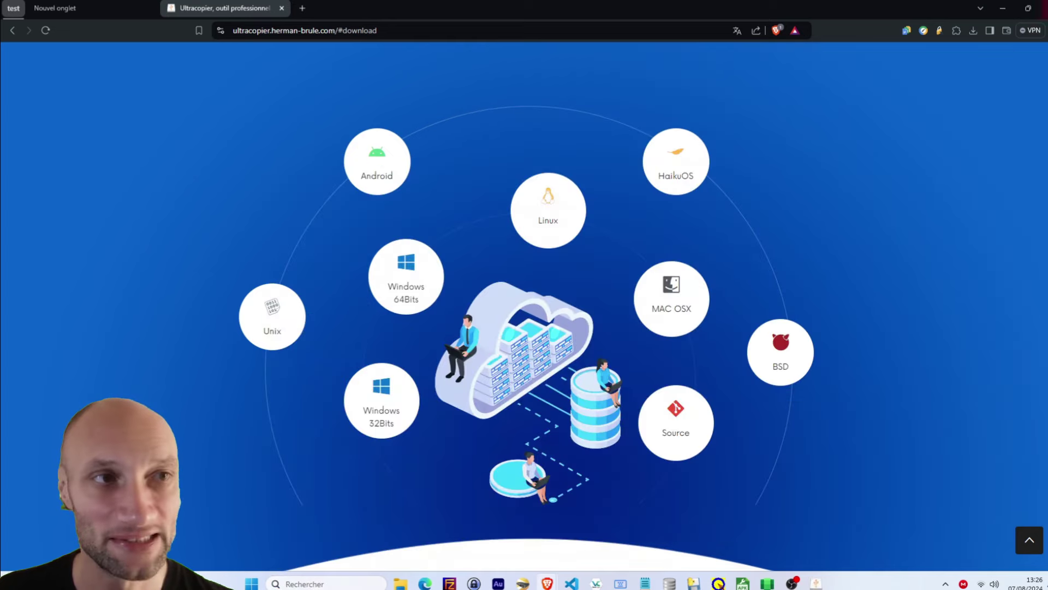
pyautogui.click(1001, 7)
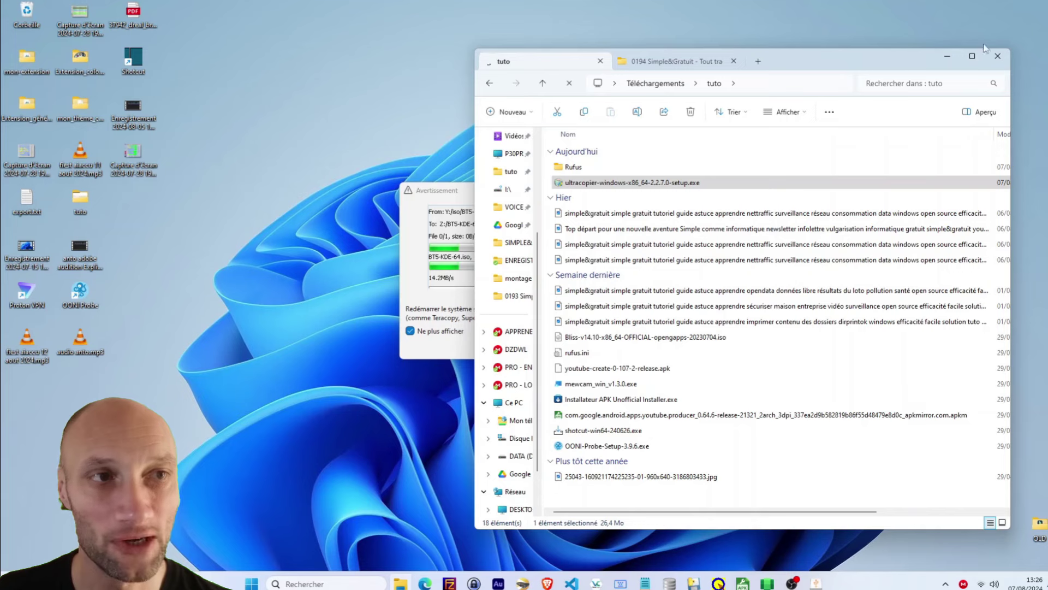
pyautogui.click(947, 58)
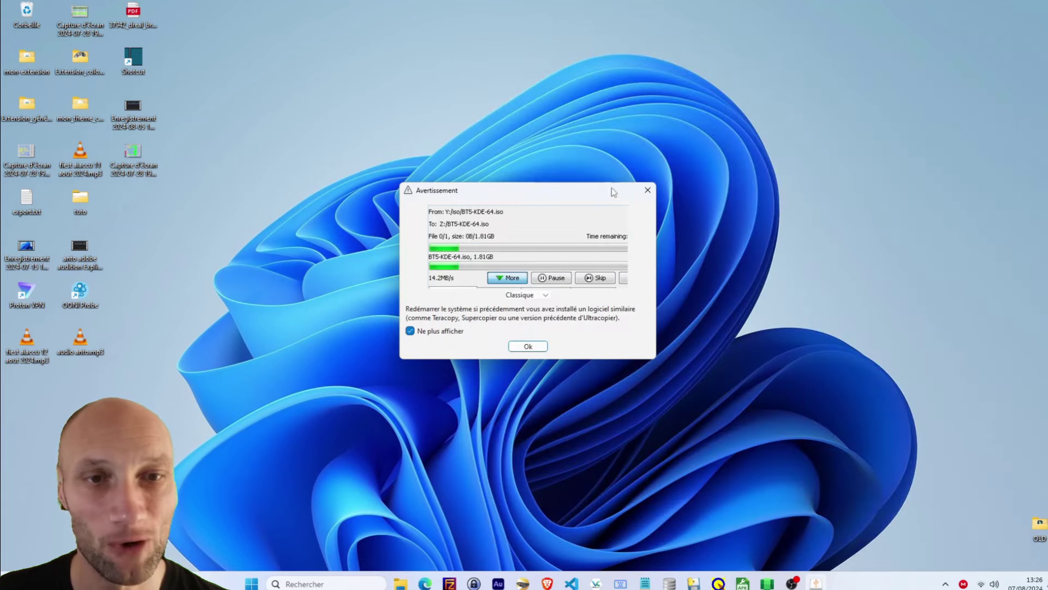
pyautogui.moveTo(577, 192); pyautogui.dragTo(872, 83)
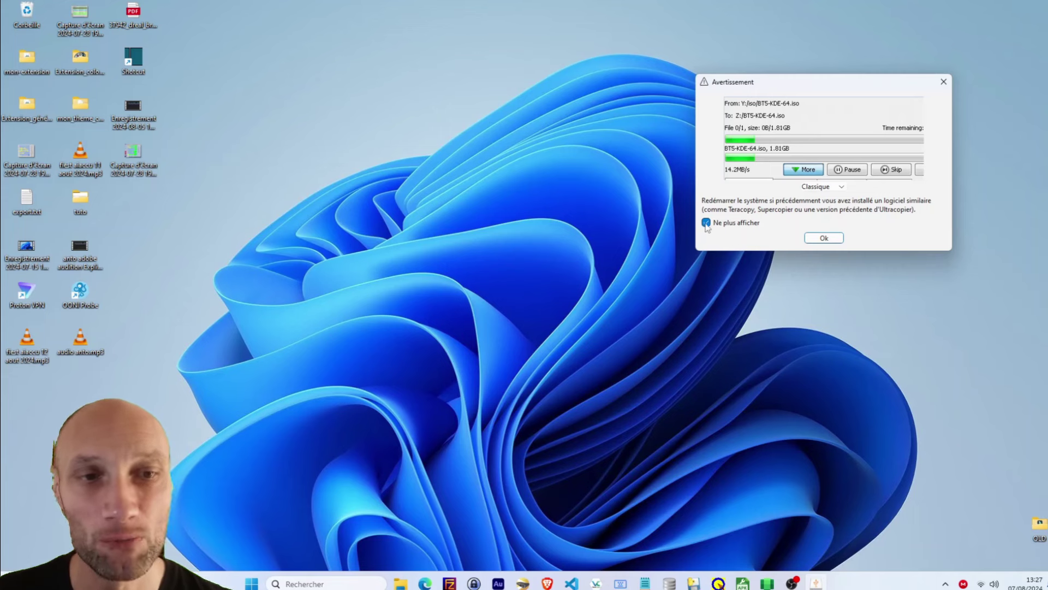
pyautogui.click(831, 240)
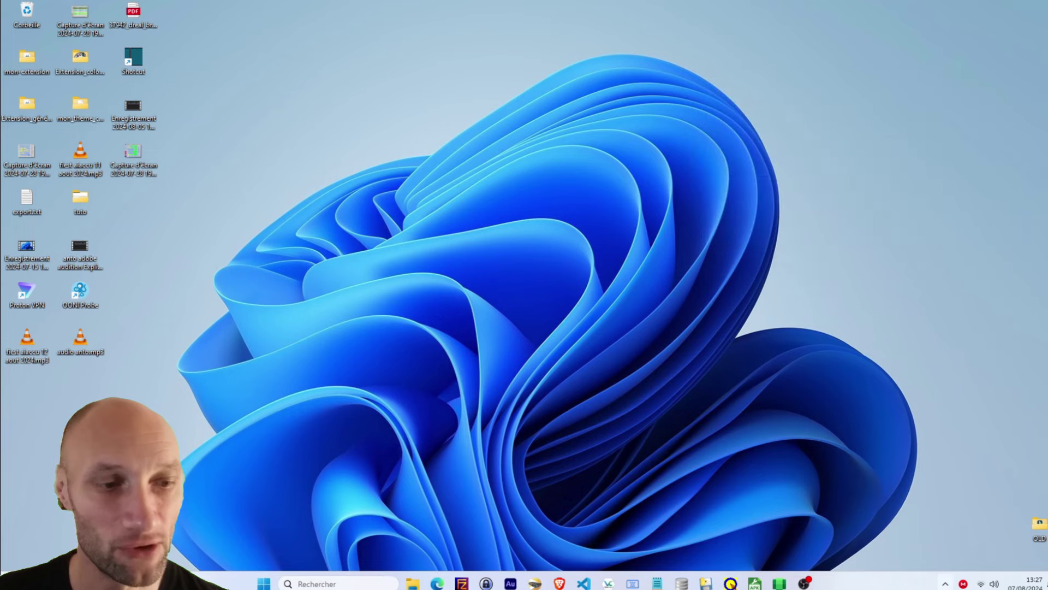
# Step: Open the options of Ultracopier running in the system tray
pyautogui.click(946, 584)
pyautogui.click(945, 583)
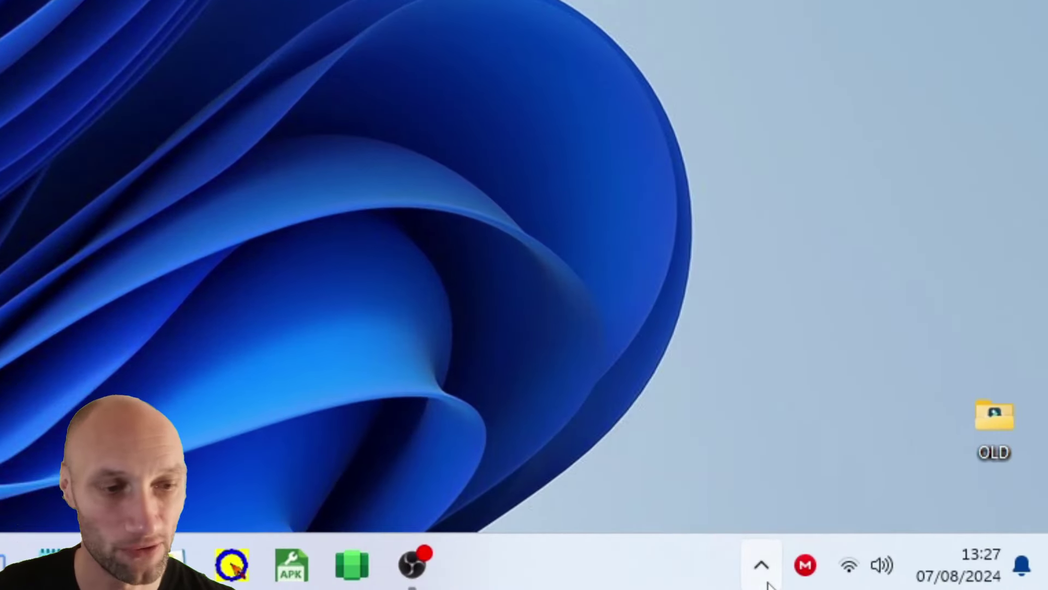
pyautogui.click(768, 560)
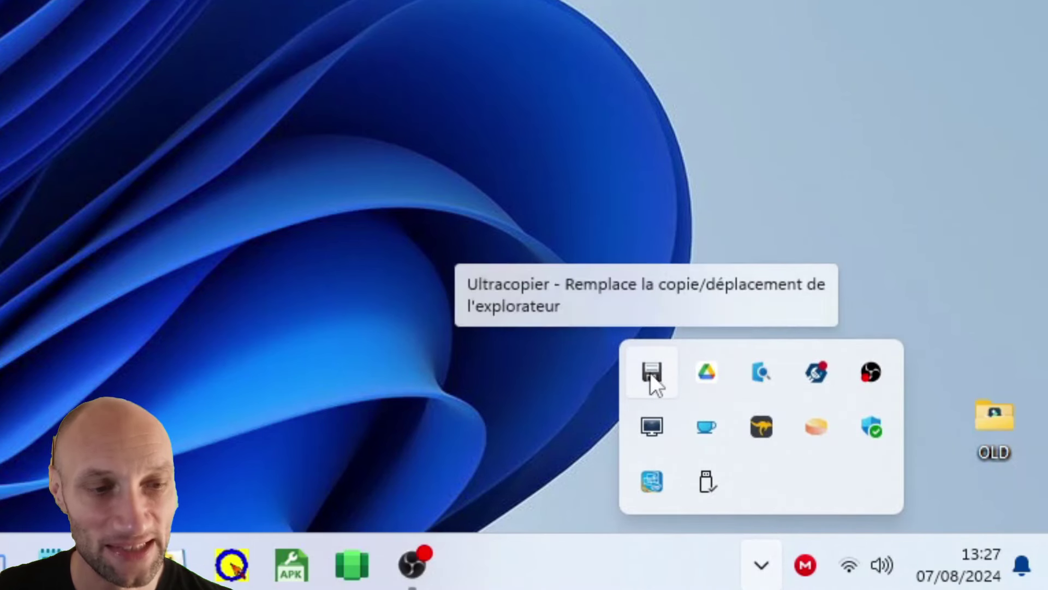
pyautogui.rightClick(650, 373)
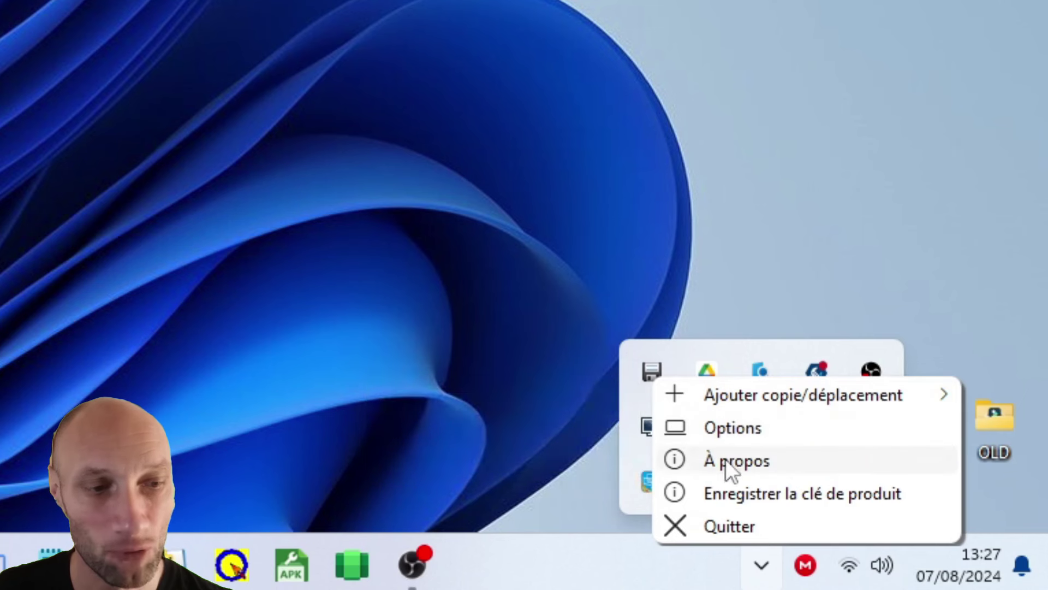
pyautogui.click(726, 430)
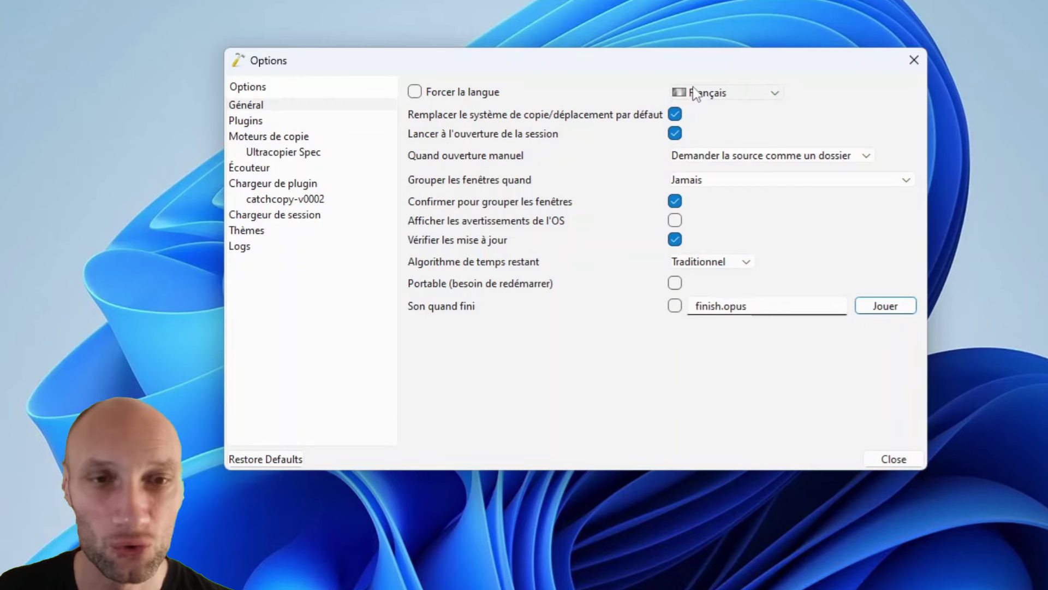
# Step: Try forcing the interface language, view the available languages, and turn the forced language back off
pyautogui.click(414, 92)
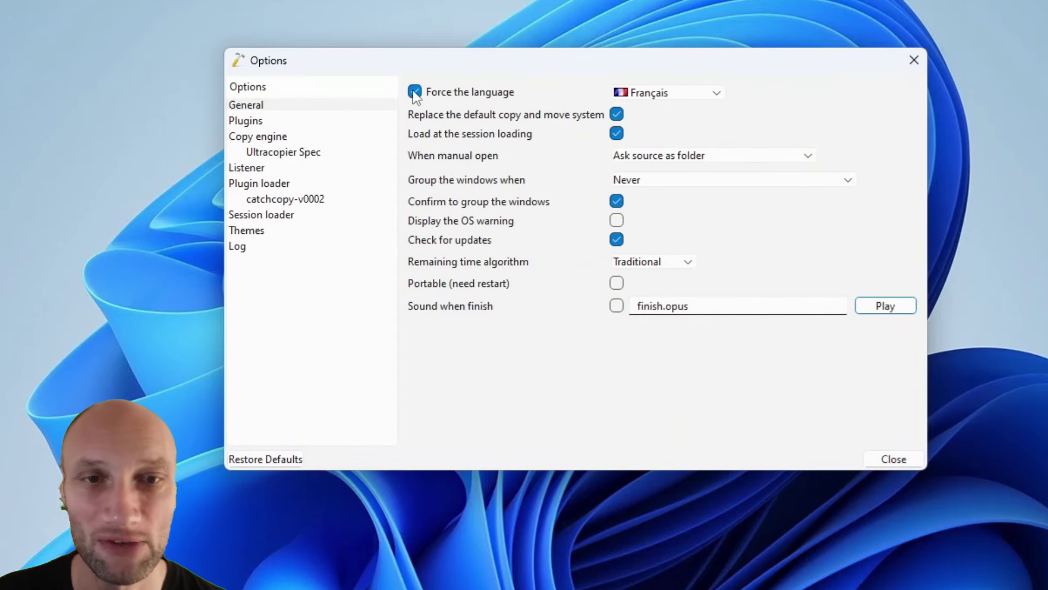
pyautogui.click(644, 93)
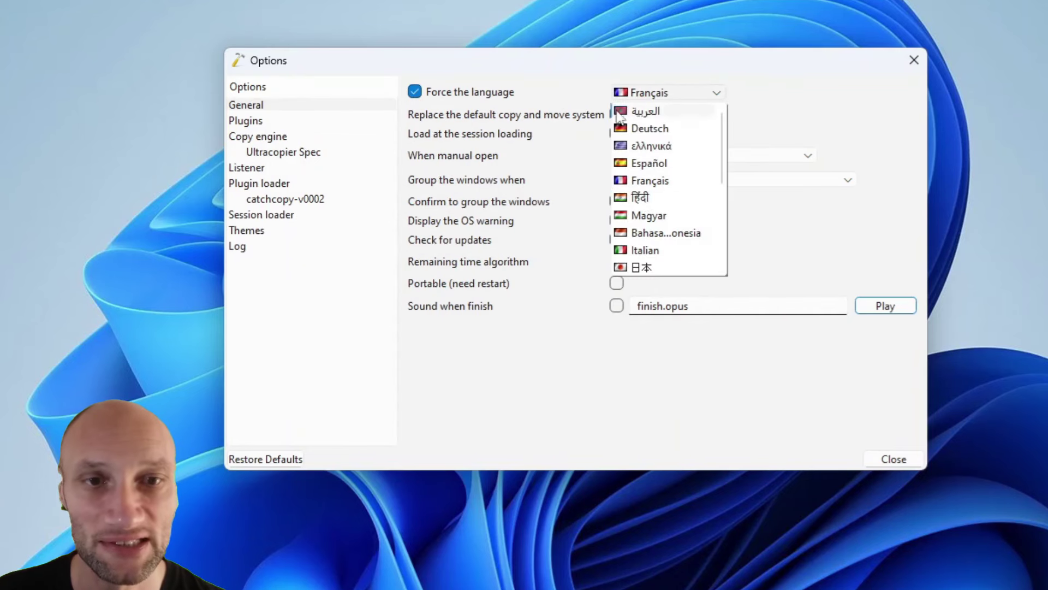
pyautogui.click(537, 95)
pyautogui.click(414, 91)
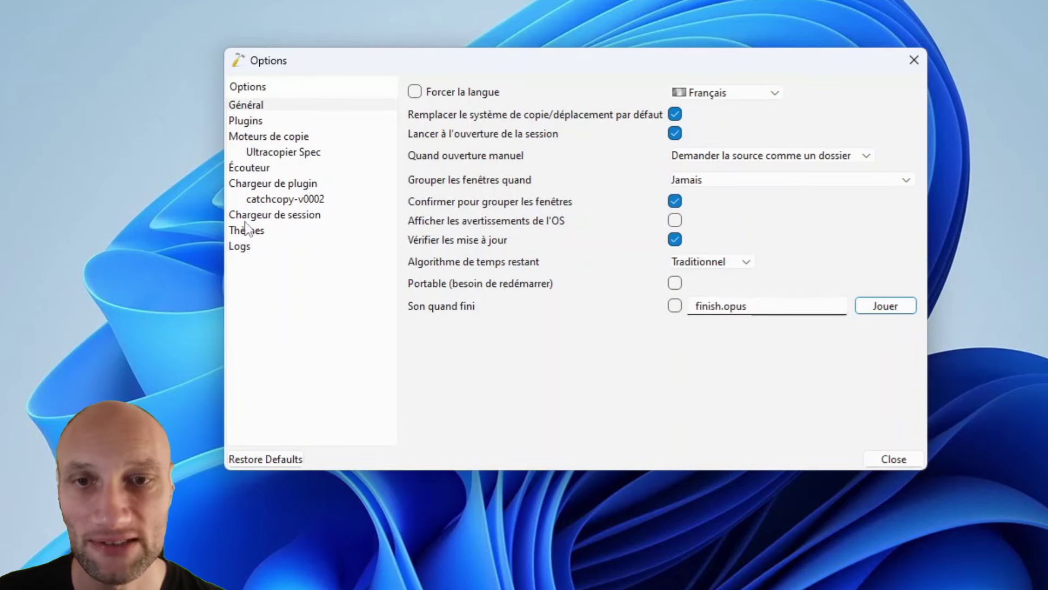
# Step: Review the installed plugins with a wider name column, check the theme settings, and close the options
pyautogui.click(254, 123)
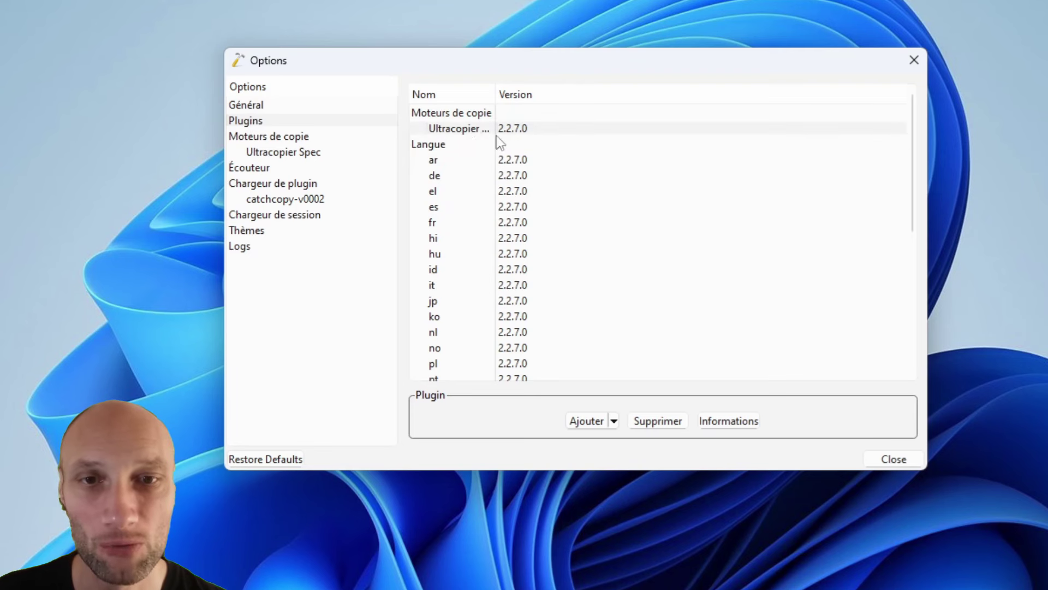
pyautogui.scroll(-6, 479, 279)
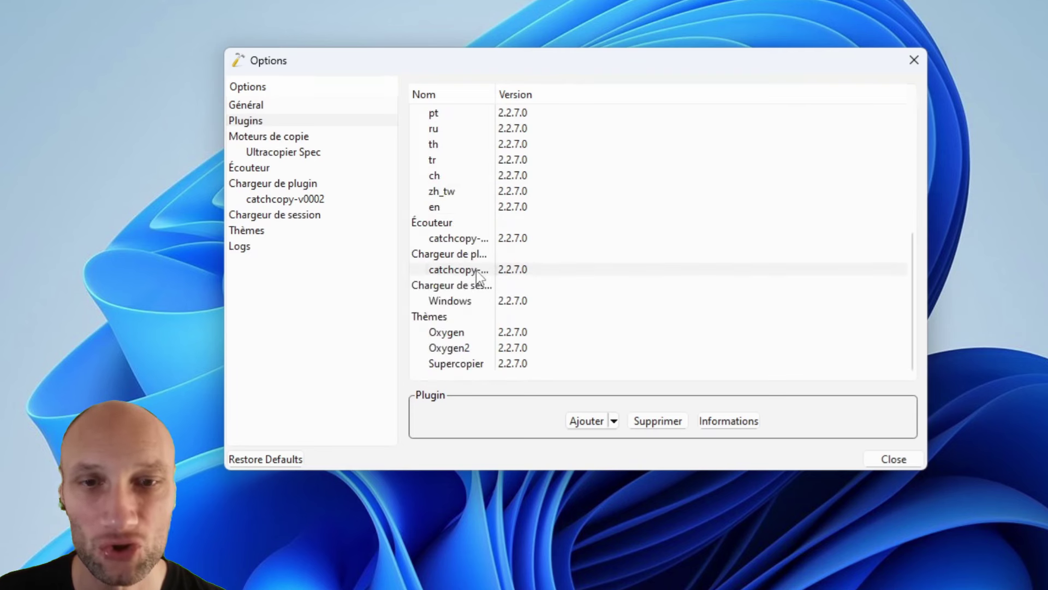
pyautogui.click(456, 239)
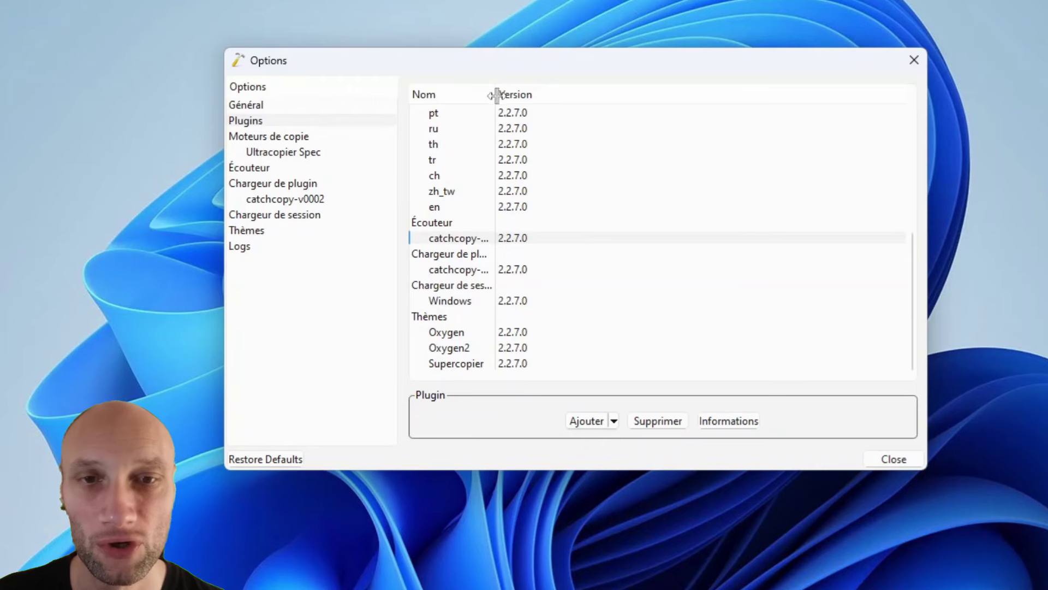
pyautogui.moveTo(493, 96); pyautogui.dragTo(594, 96)
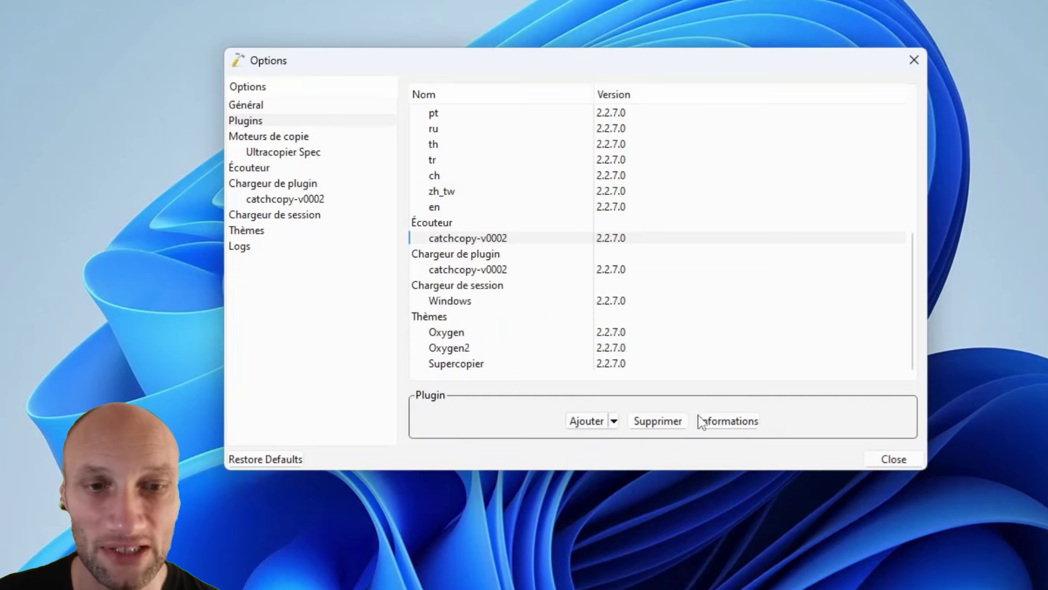
pyautogui.scroll(6, 428, 180)
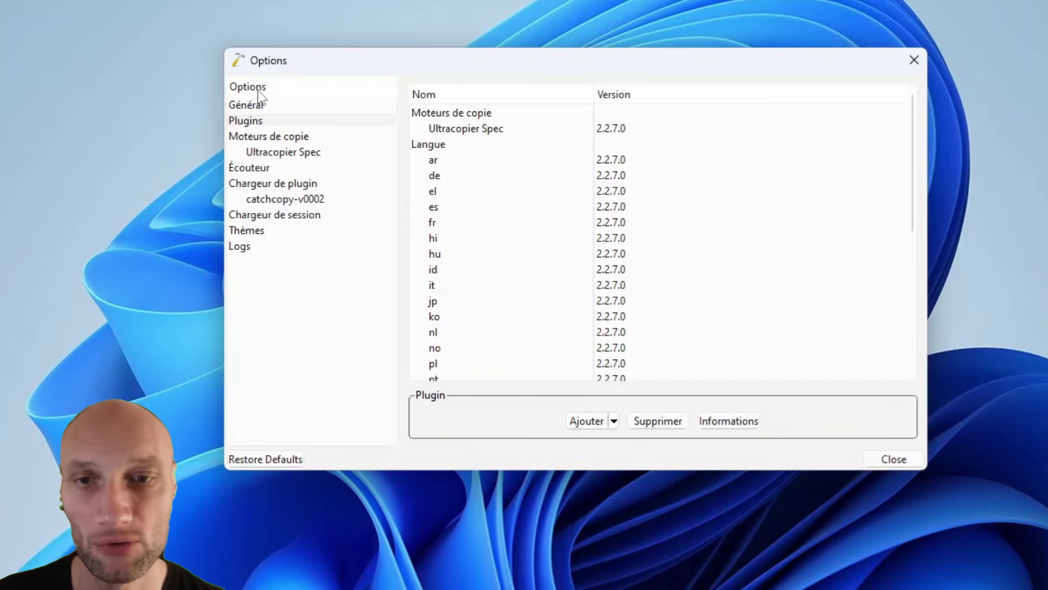
pyautogui.click(265, 229)
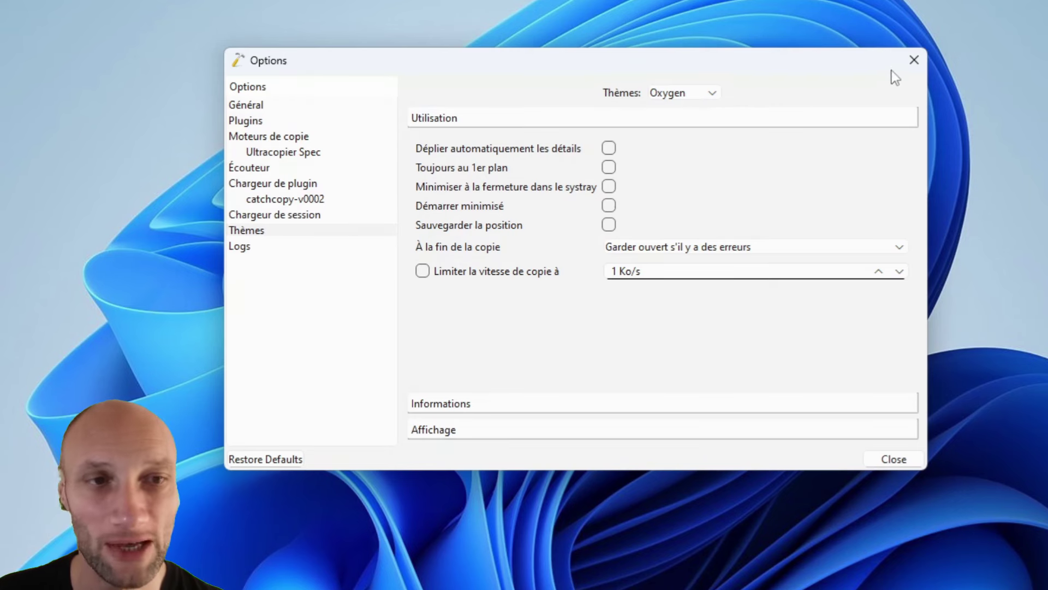
pyautogui.click(908, 65)
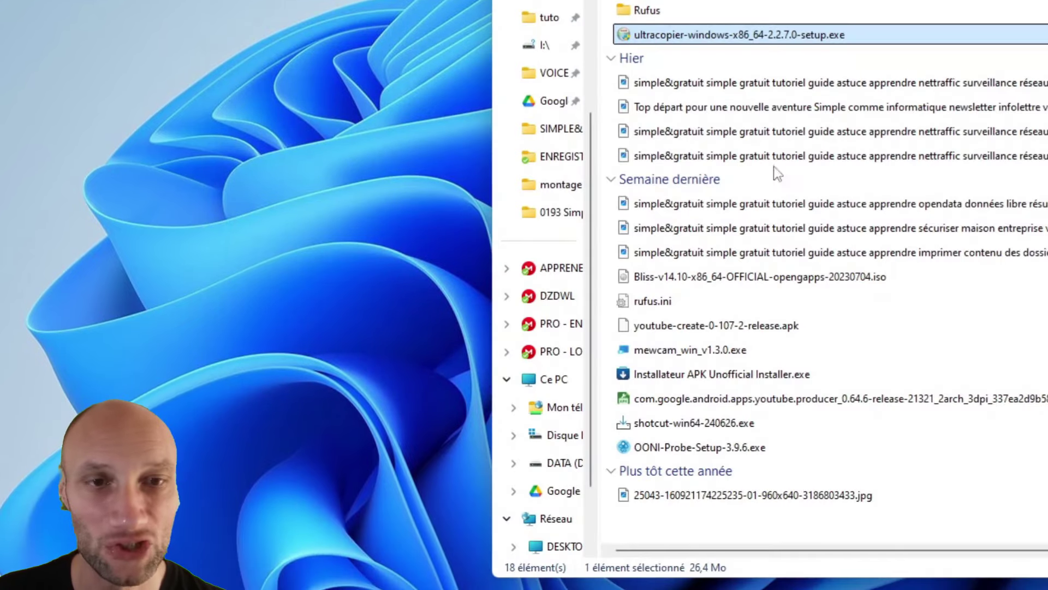
pyautogui.click(715, 498)
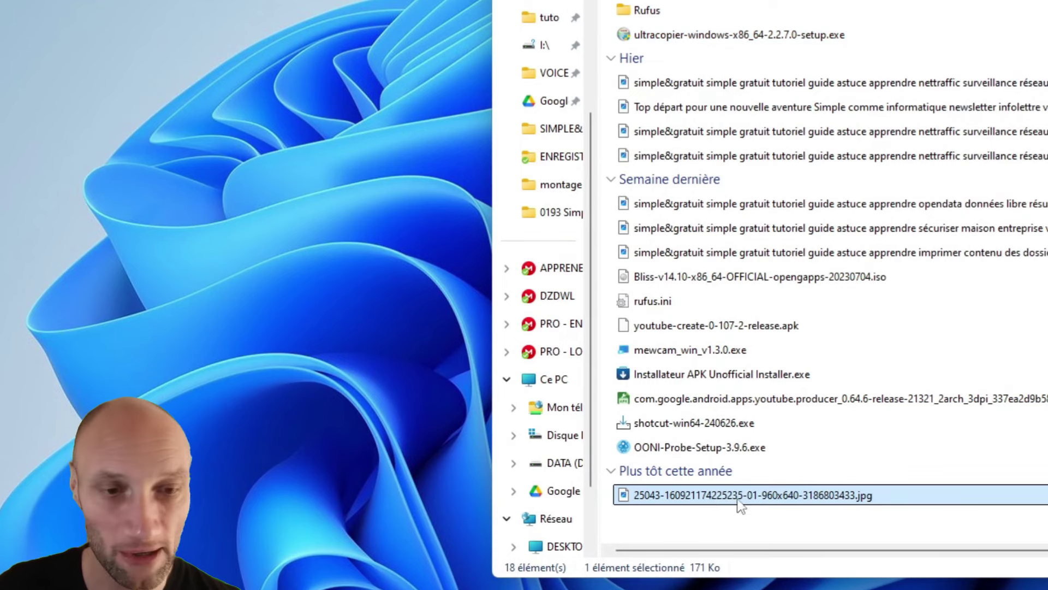
pyautogui.rightClick(740, 498)
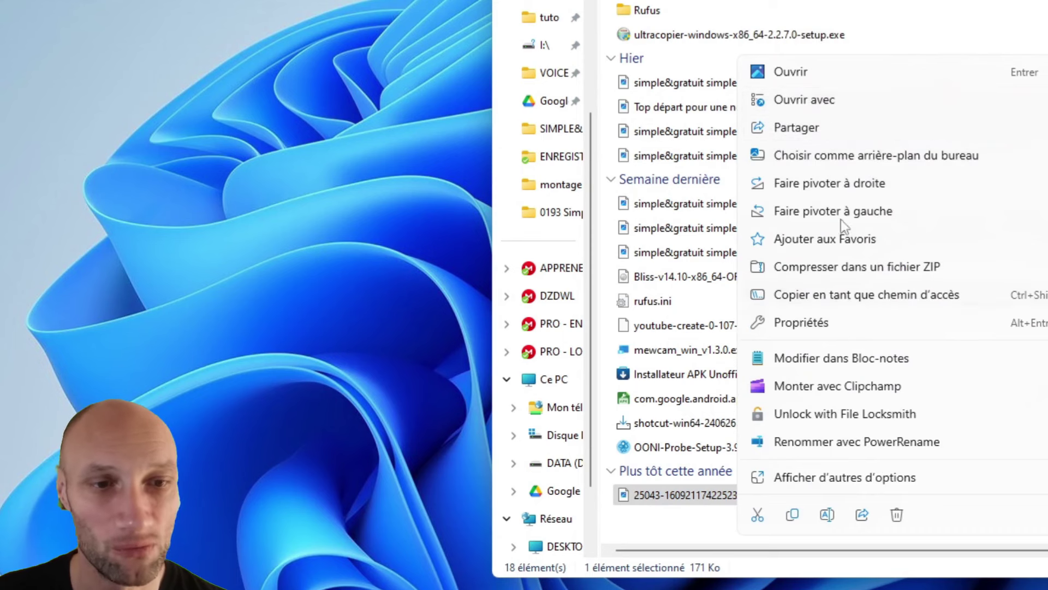
pyautogui.click(795, 518)
pyautogui.click(790, 519)
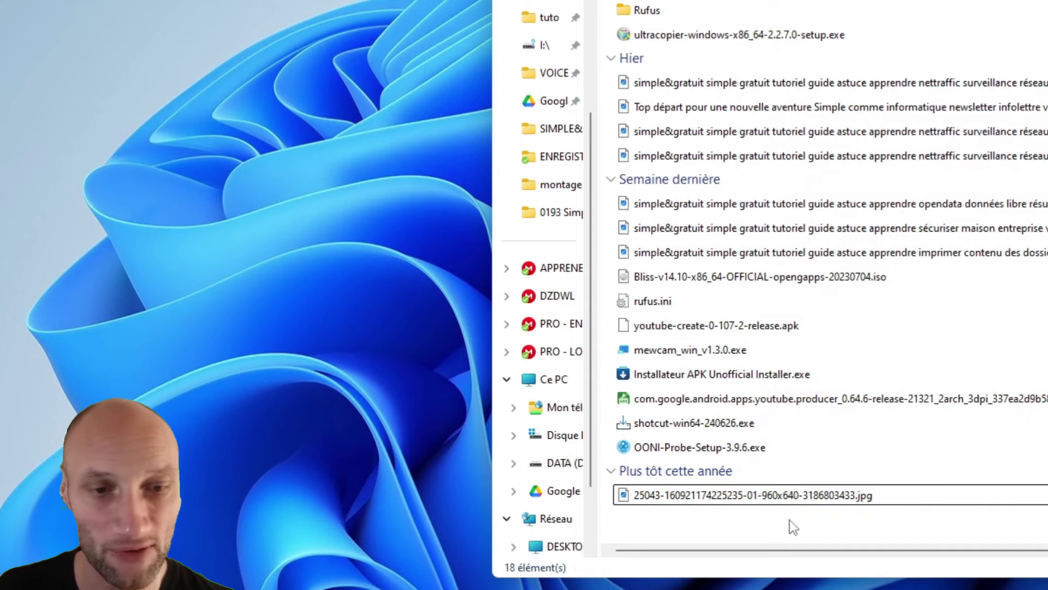
pyautogui.rightClick(790, 520)
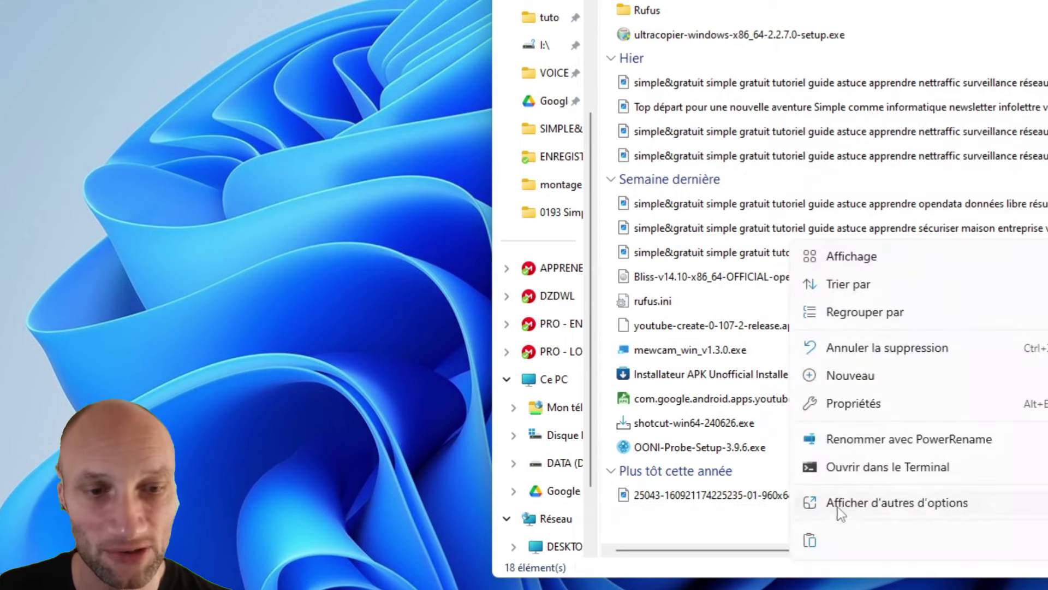
pyautogui.click(809, 541)
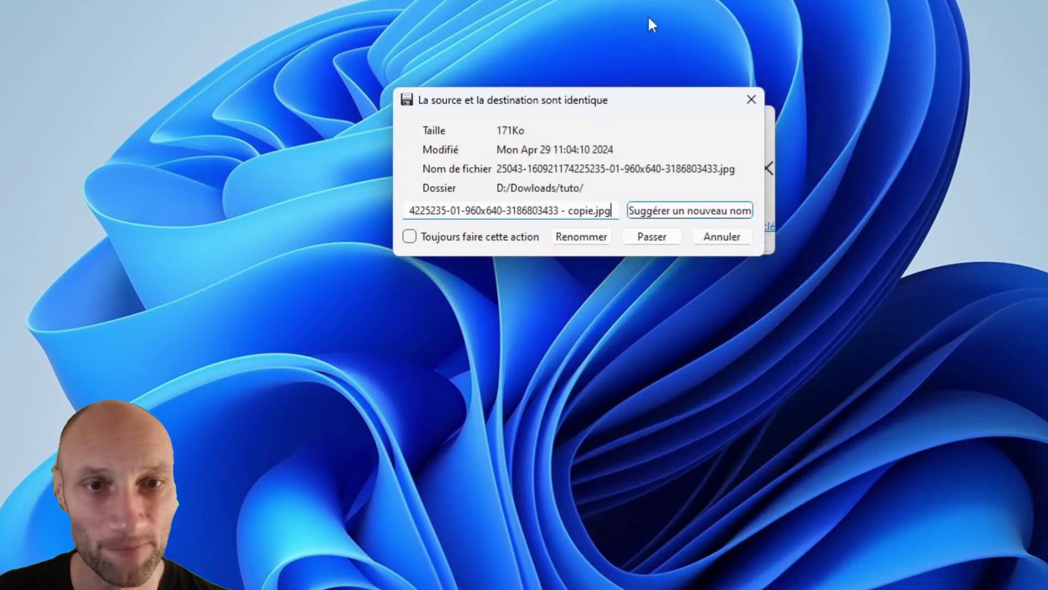
# Step: Uncover the copy progress window and resolve the identical source and destination conflict by renaming the duplicate with the suggested "- copie.jpg" name
pyautogui.moveTo(613, 101); pyautogui.dragTo(767, 0)
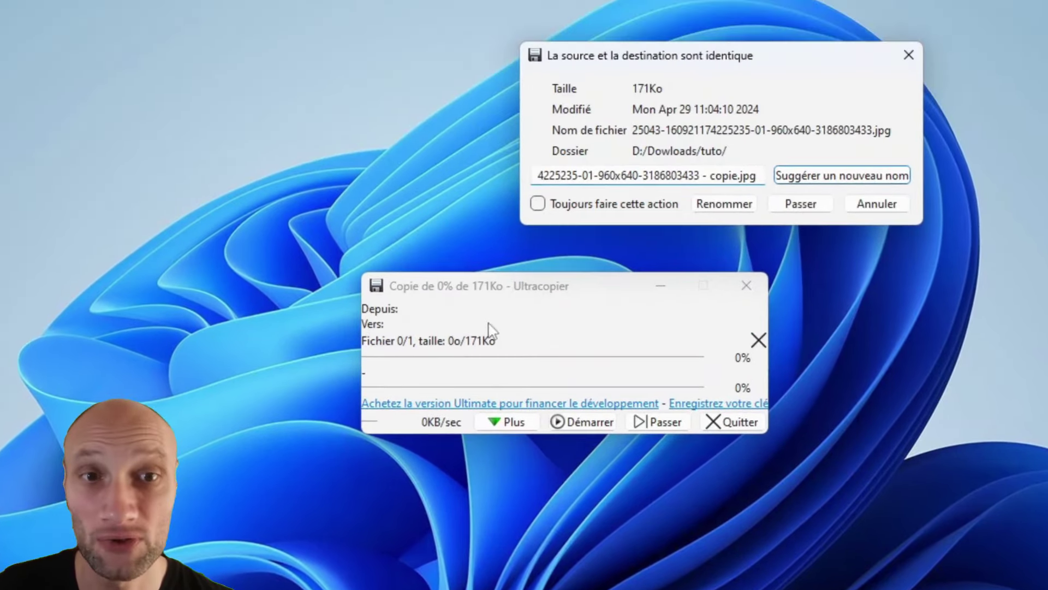
pyautogui.moveTo(643, 63); pyautogui.dragTo(765, 60)
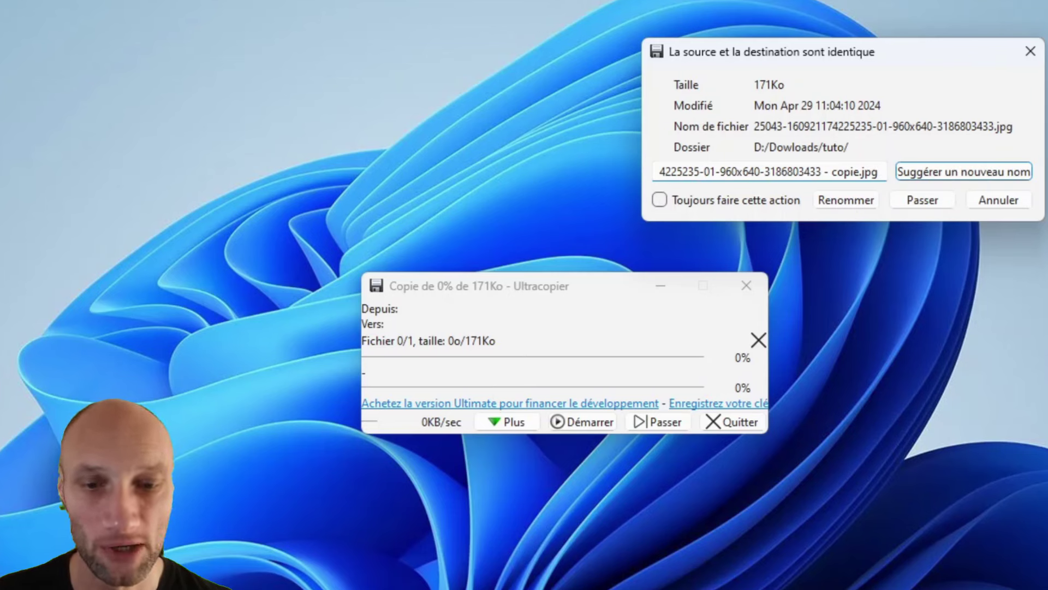
pyautogui.hotkey('alt', 'Tab')
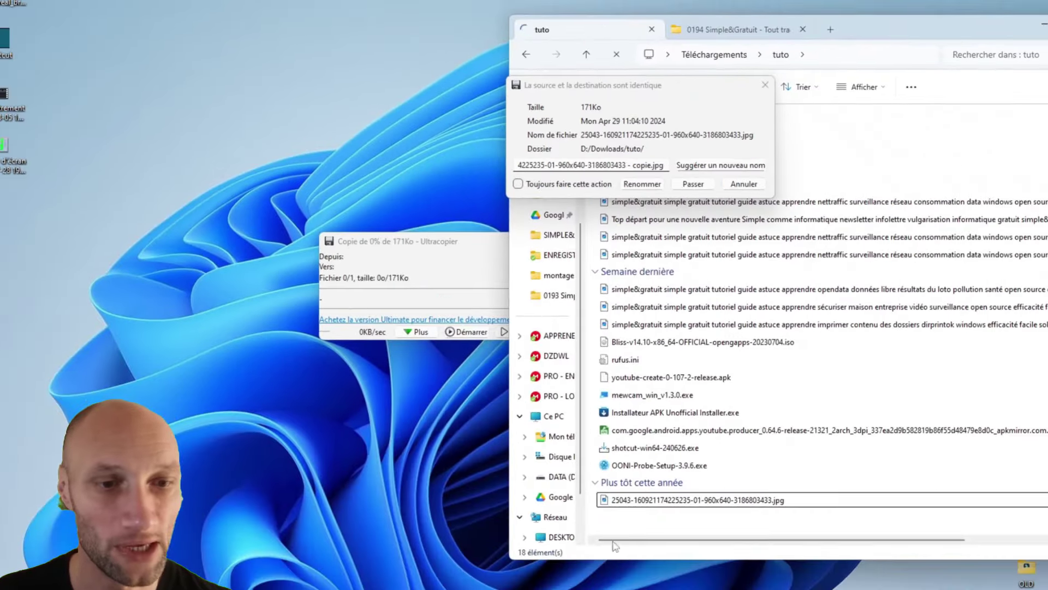
pyautogui.click(642, 508)
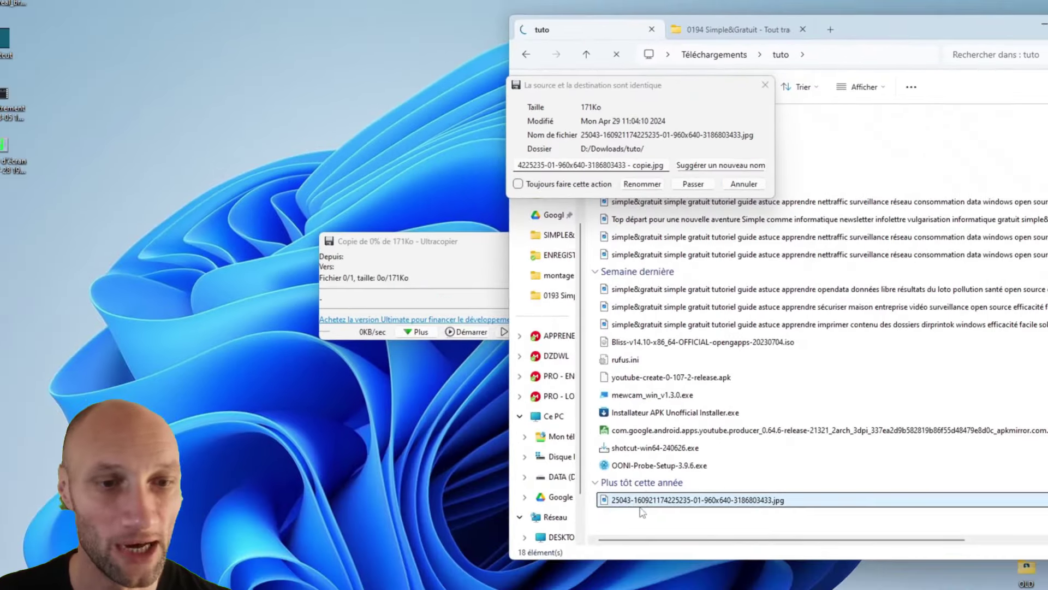
pyautogui.click(637, 184)
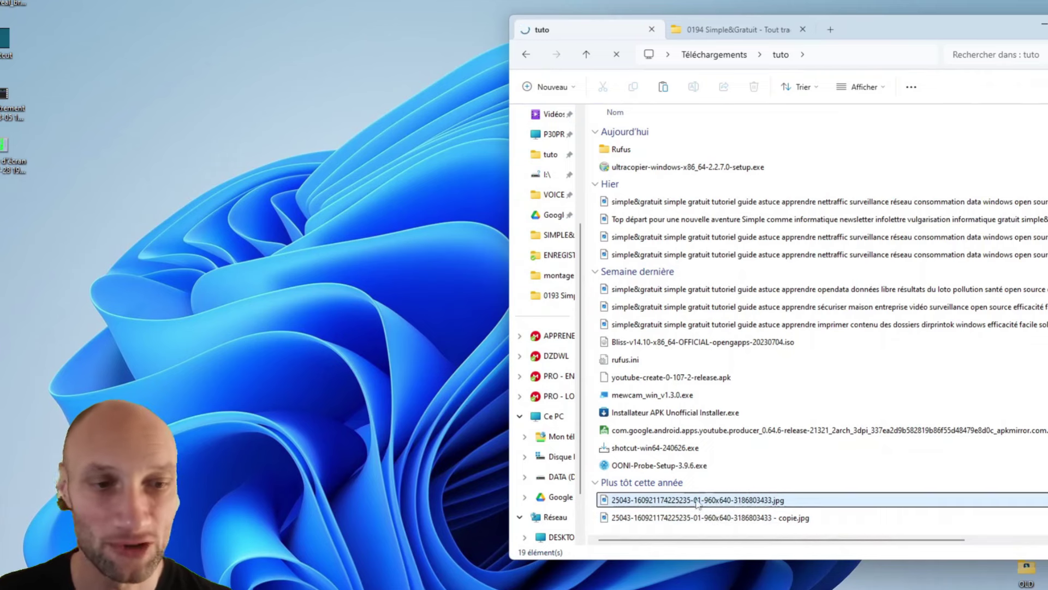
# Step: Select the original image in the tuto folder and switch to the Ultracopier download page in the browser
pyautogui.click(729, 503)
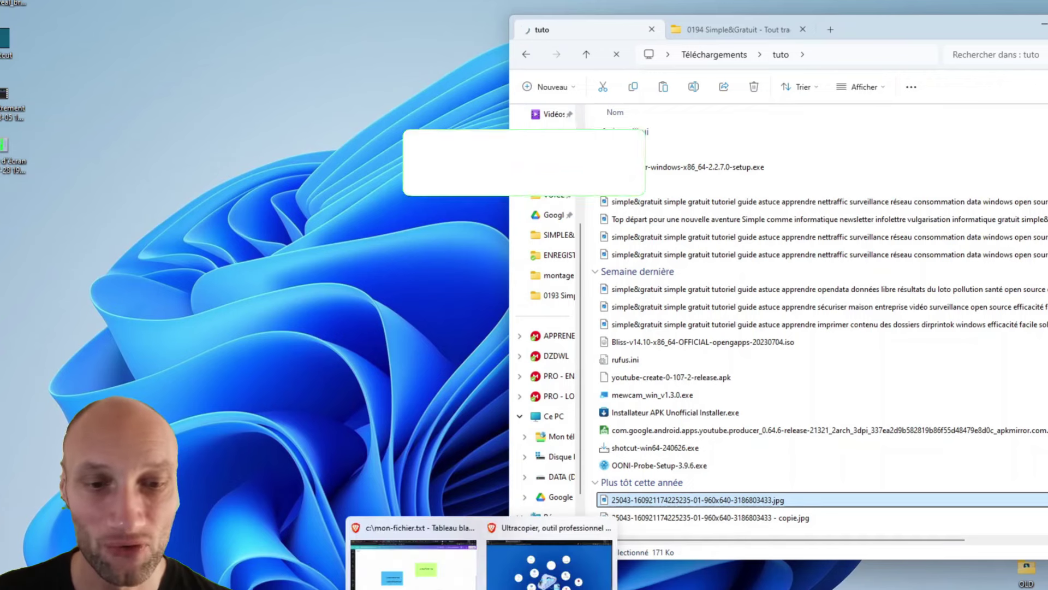
pyautogui.click(546, 564)
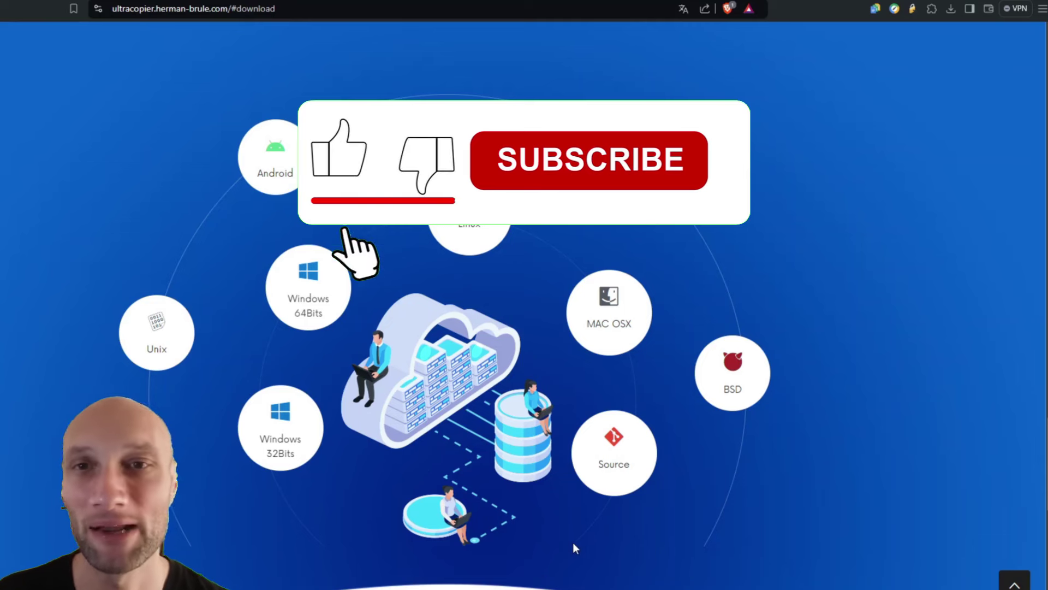